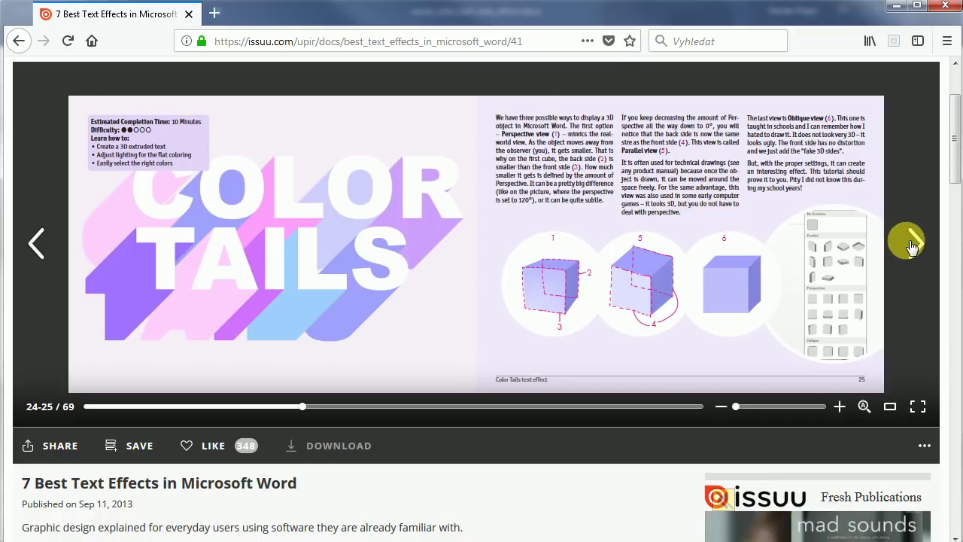
Turn to the next spread of the Color Tails tutorial in the online publication.
click(915, 243)
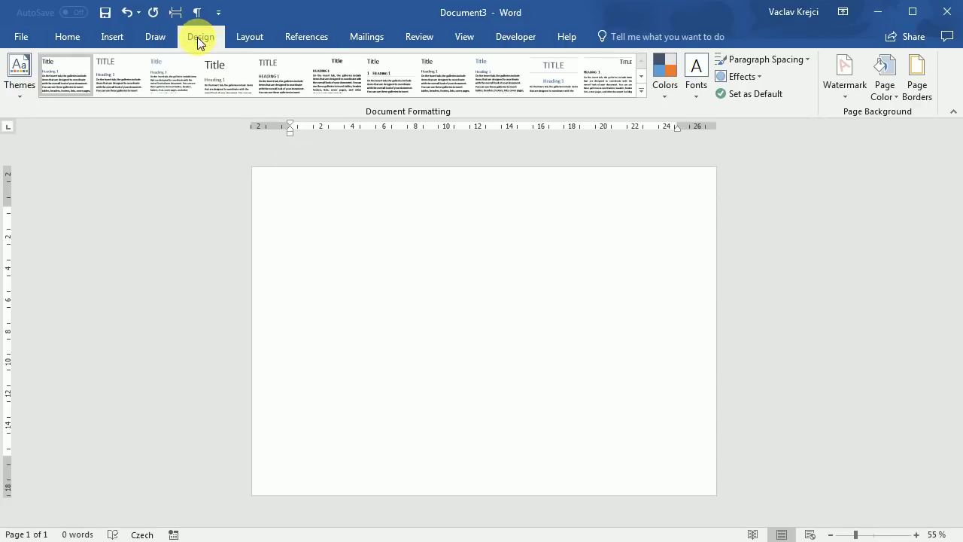
In Word, set the blank document's page color to the pale lilac from the recent colors.
click(879, 93)
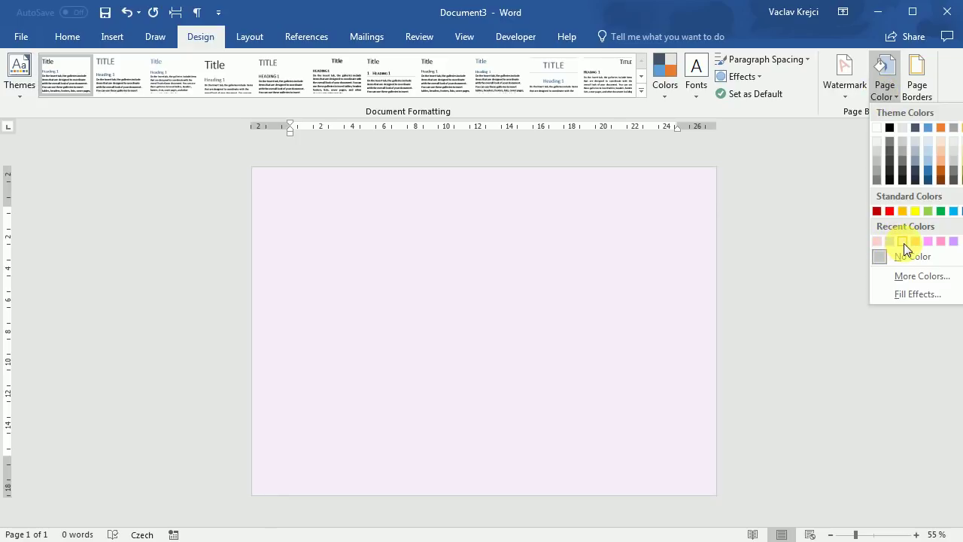
click(903, 243)
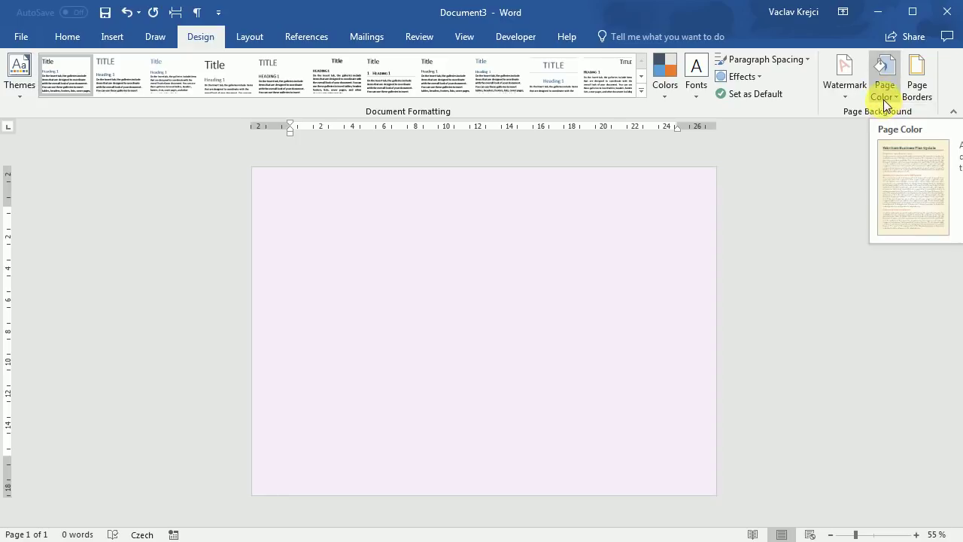
click(886, 103)
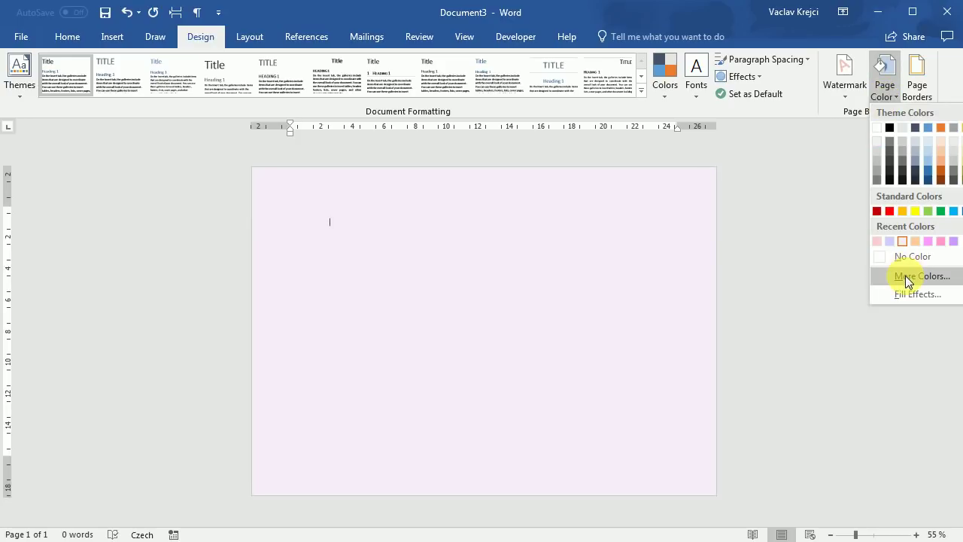
click(905, 276)
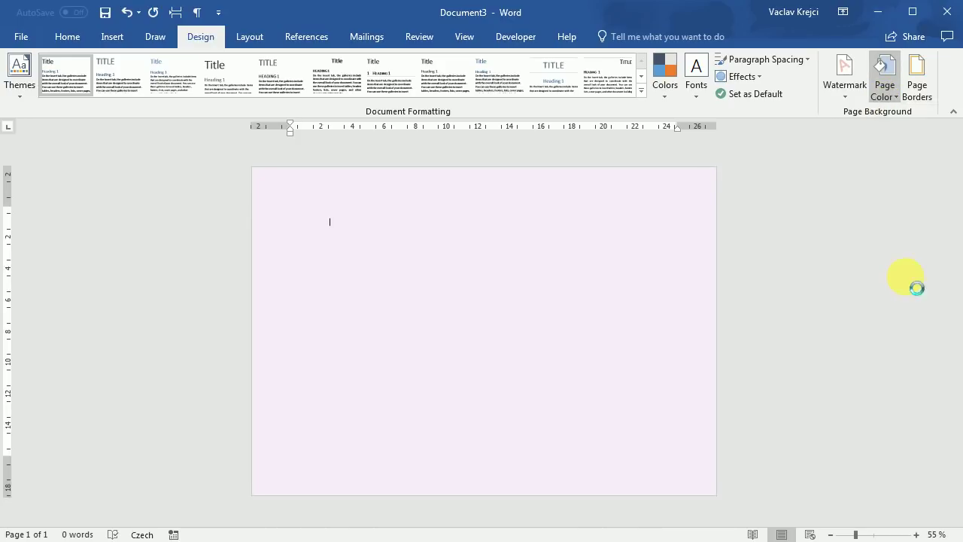
click(433, 215)
click(501, 308)
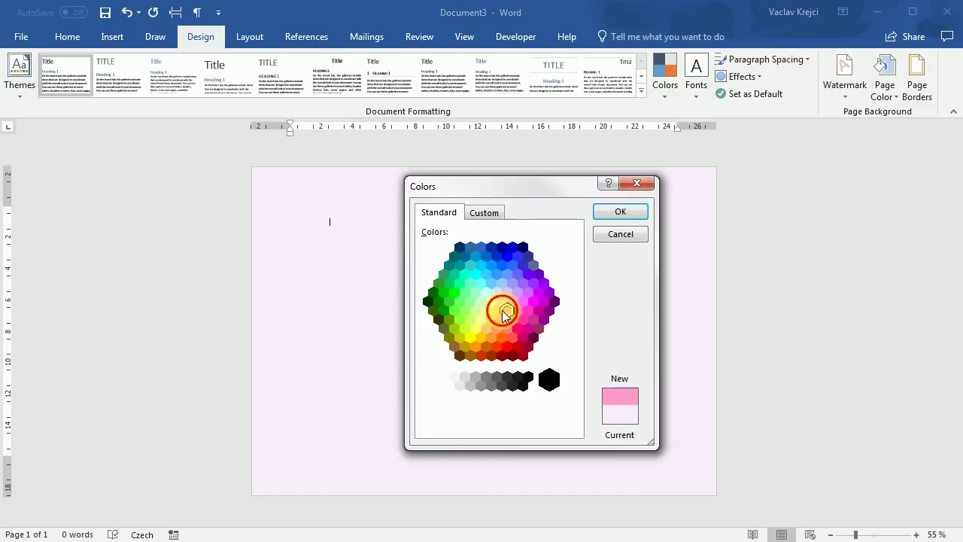
click(494, 310)
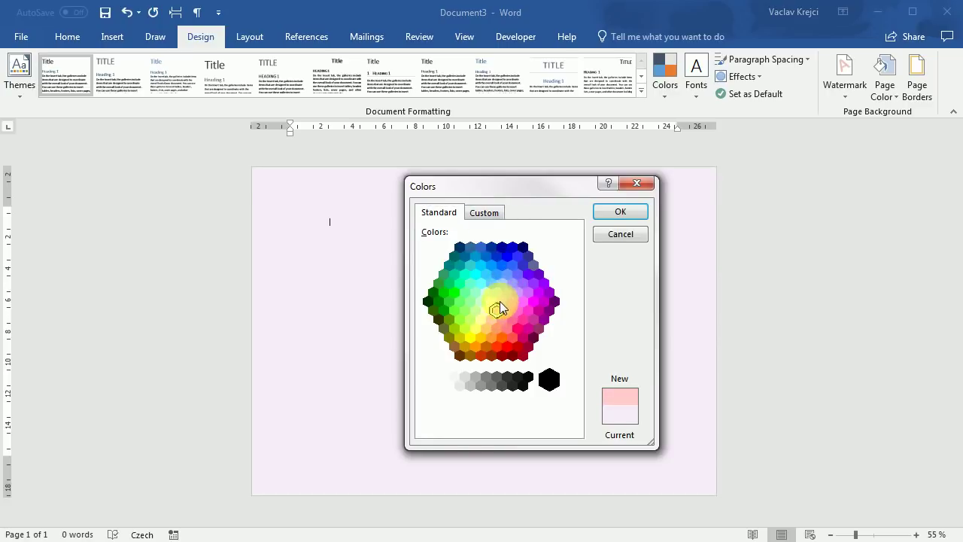
click(502, 301)
click(488, 214)
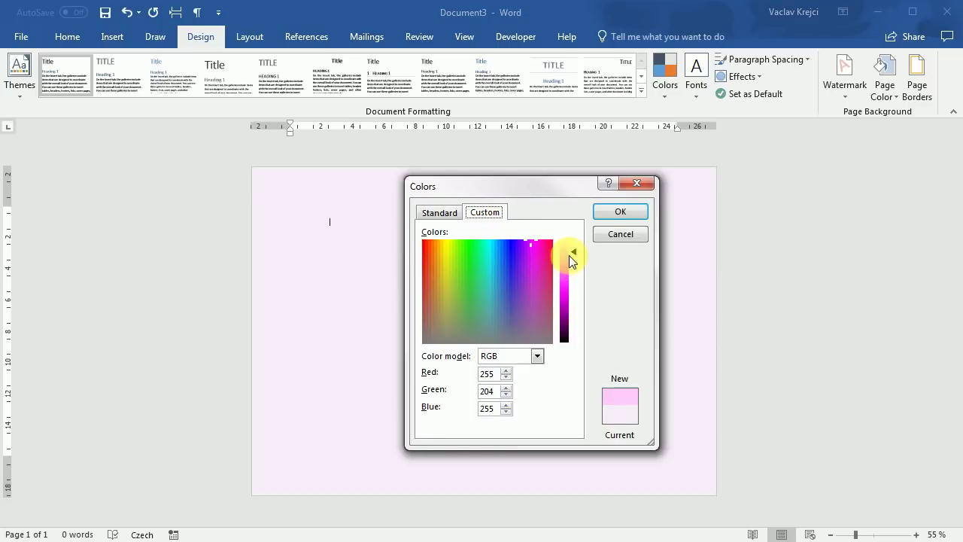
drag(566, 251, 566, 248)
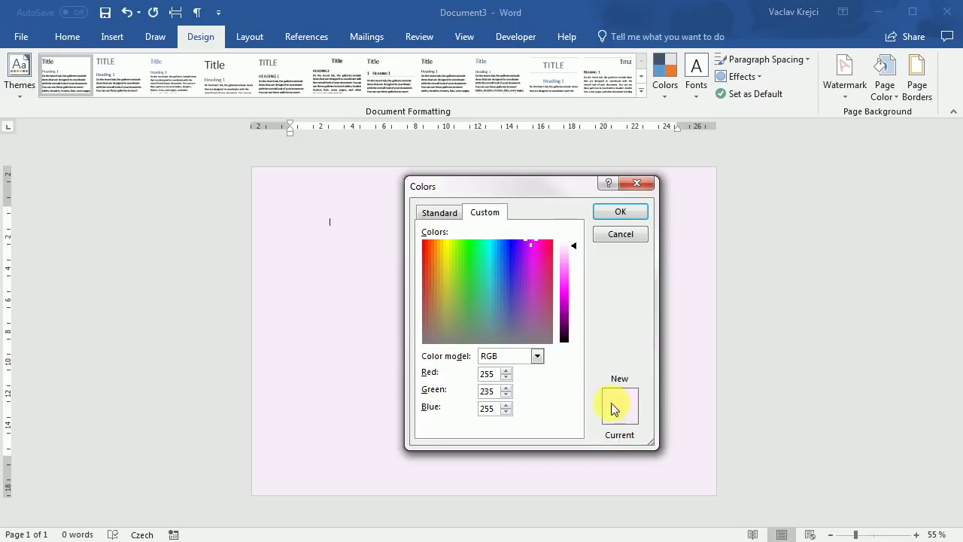
click(620, 234)
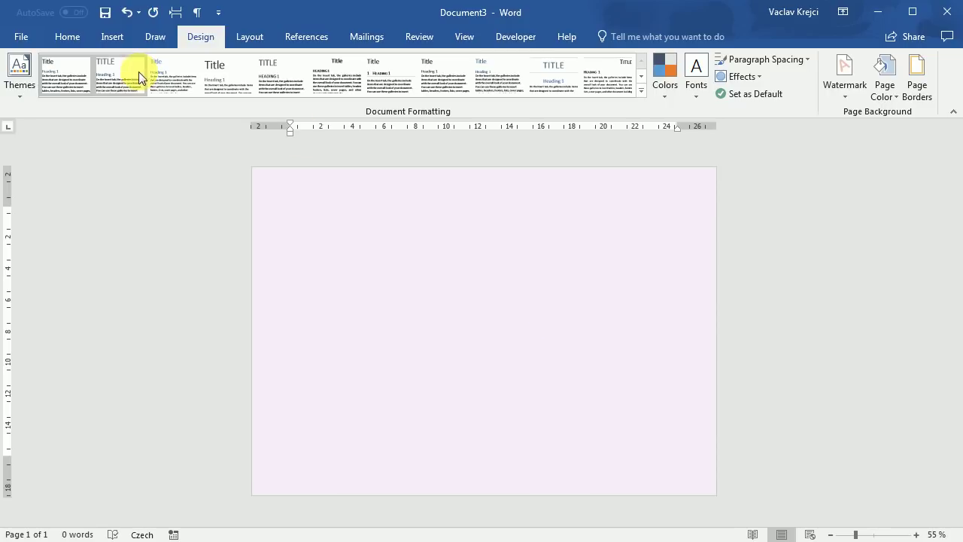
Draw a text box about 6.47 cm high and 16.58 cm wide on the page and enter COLOR in it.
click(113, 38)
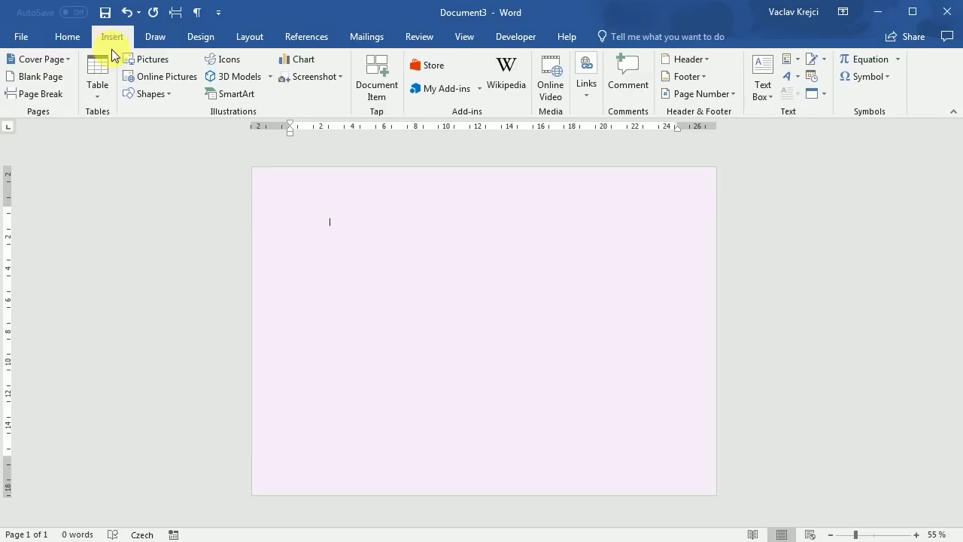
click(136, 94)
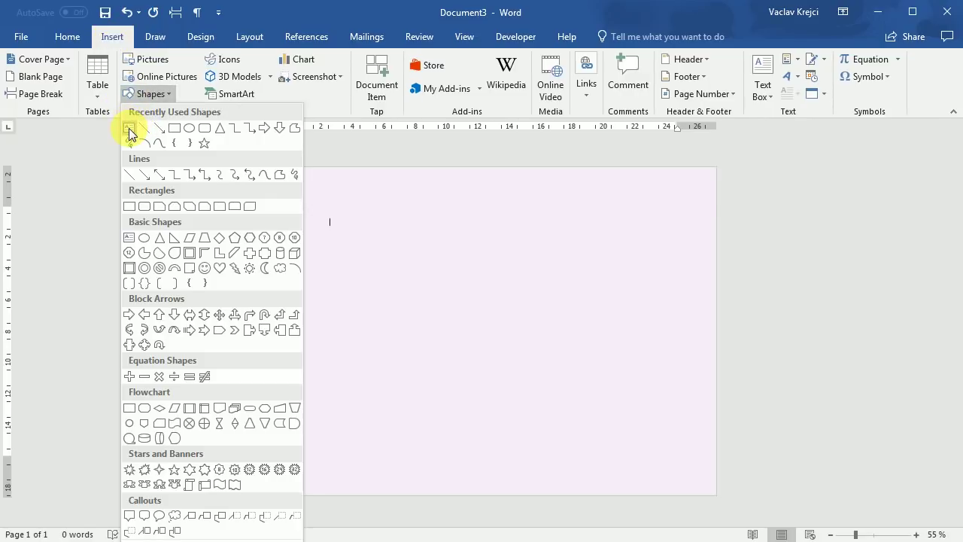
click(128, 128)
drag(344, 237, 605, 339)
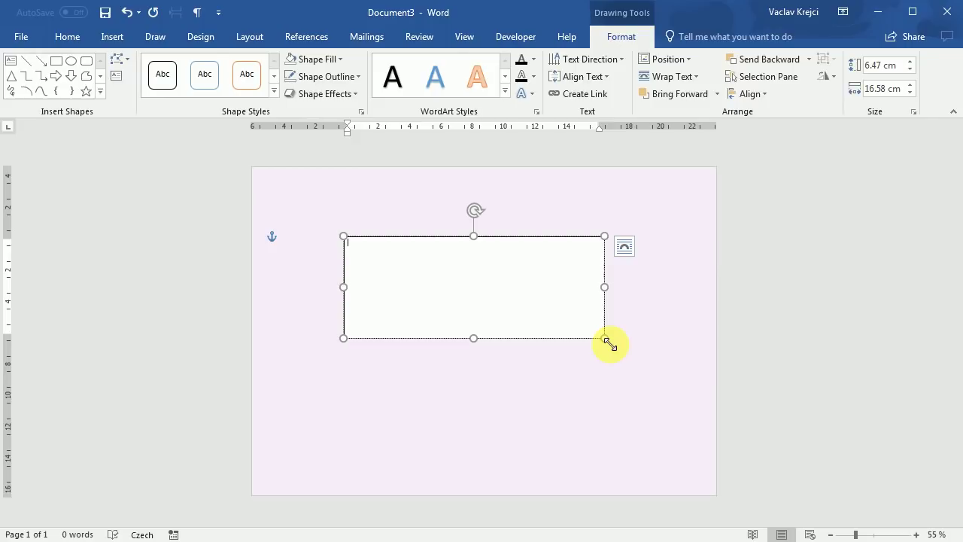
text(COLOR)
Format the word COLOR in Arial Black at size 130 and enlarge its text box to about 7.43 by 20.03 cm.
key(ctrl+a)
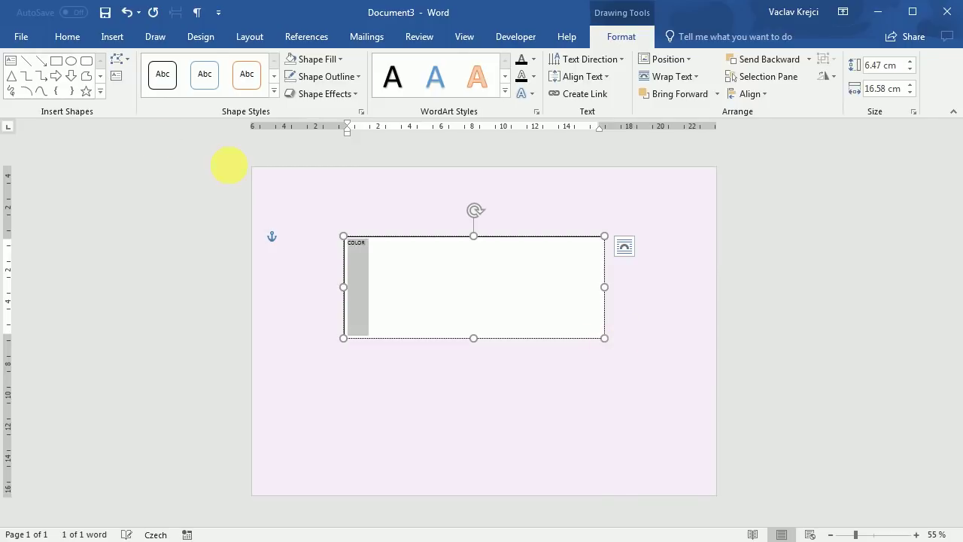
click(67, 36)
click(147, 65)
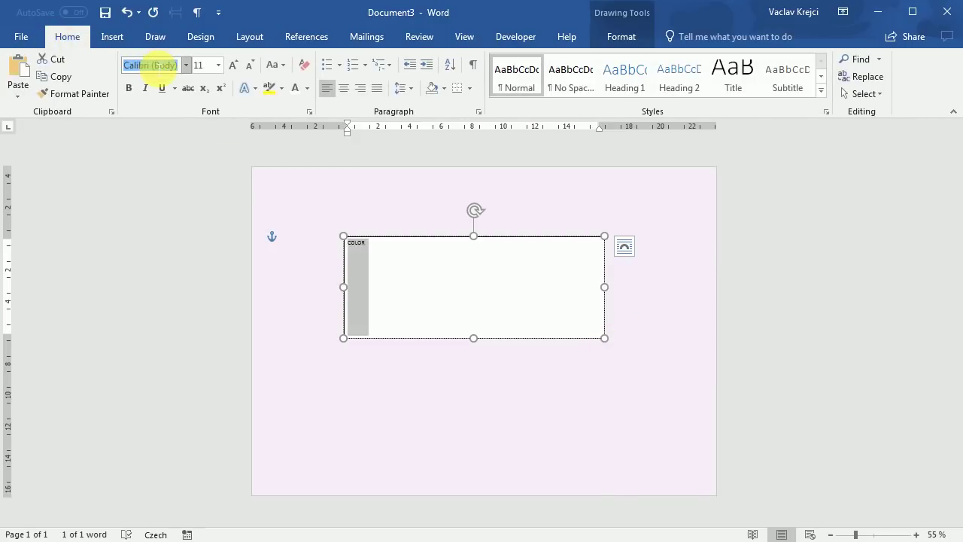
text(Arial)
key(Return)
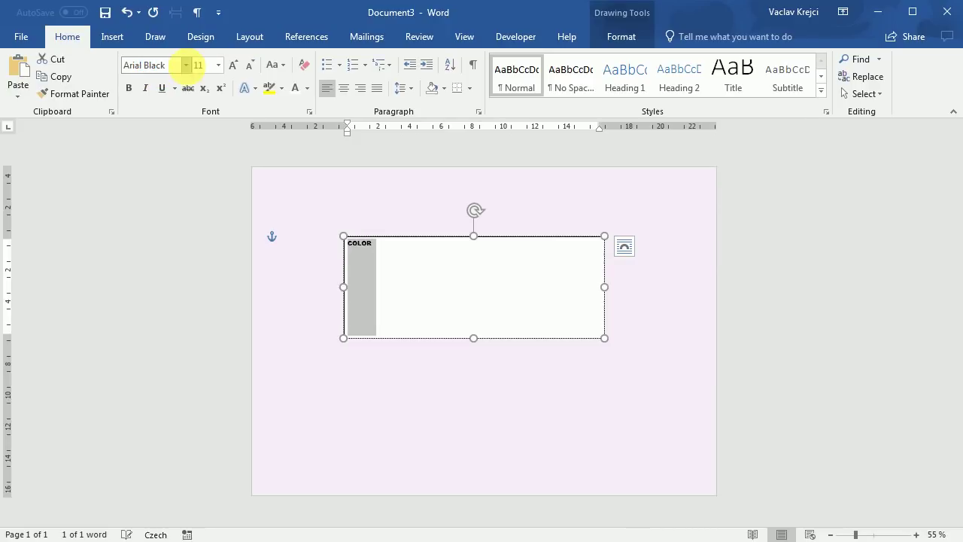
click(210, 65)
text(13)
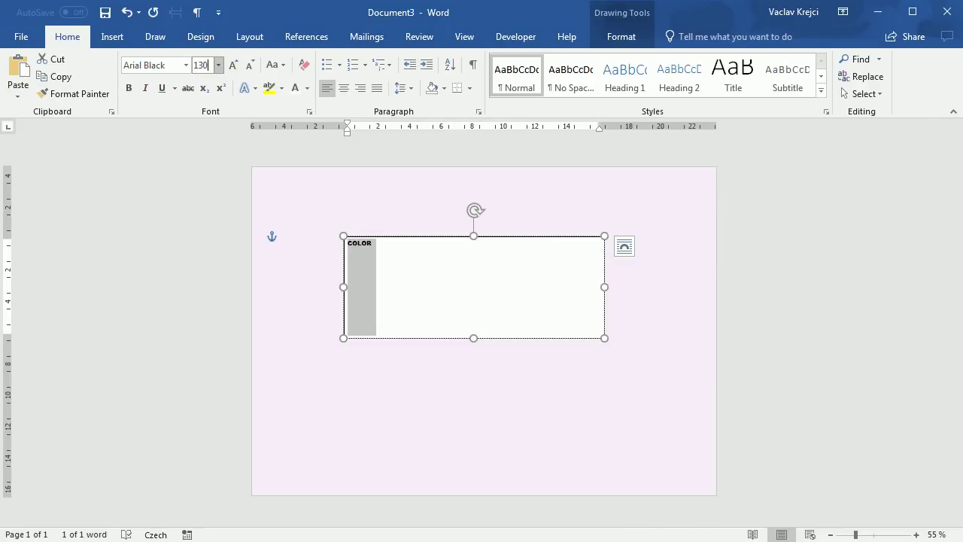
text(0)
key(Return)
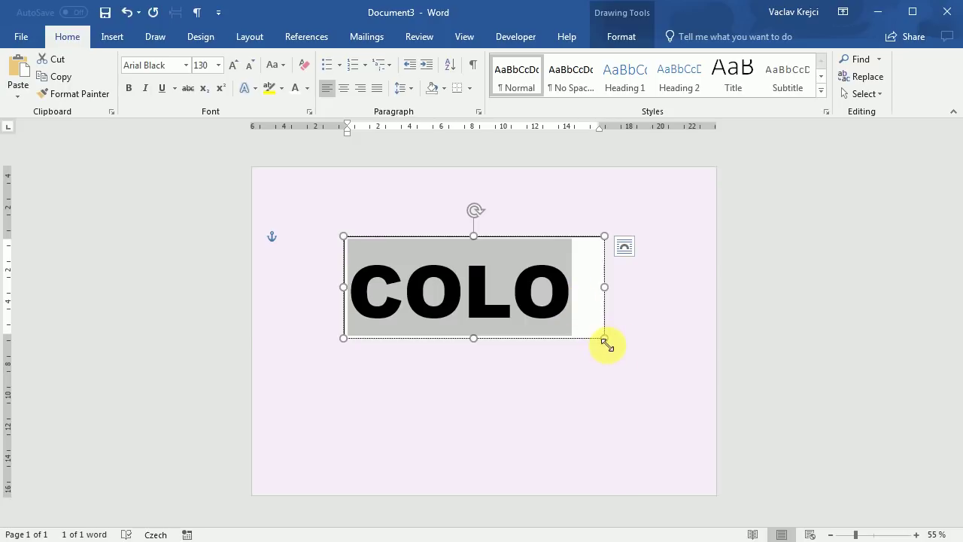
drag(604, 337, 658, 351)
Remove the text box's fill and outline, and shift it slightly left and down to center it on the page.
click(624, 39)
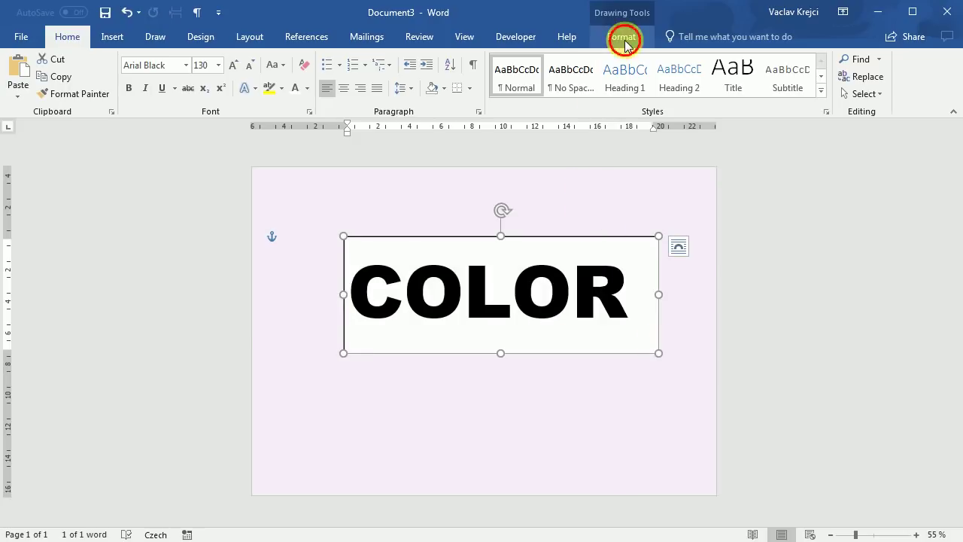
click(311, 59)
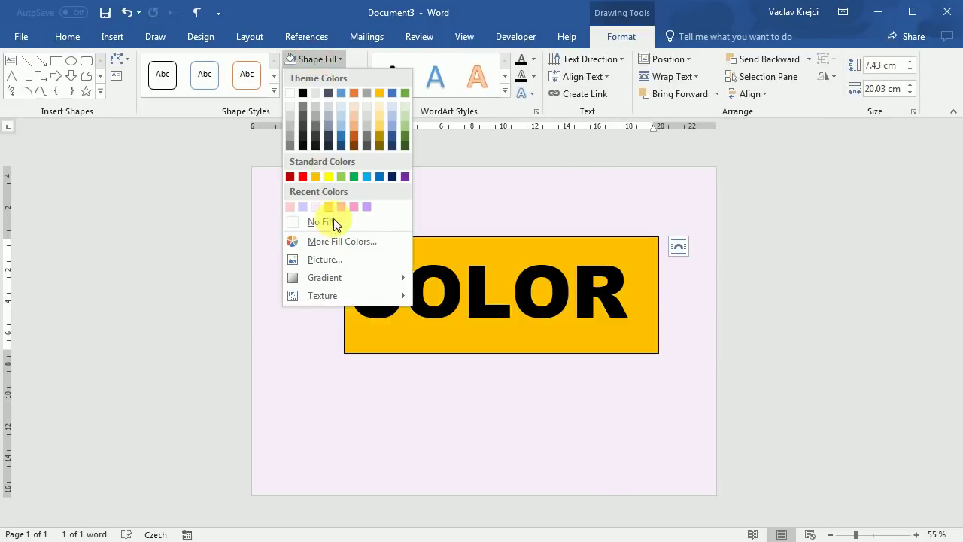
click(333, 221)
click(320, 76)
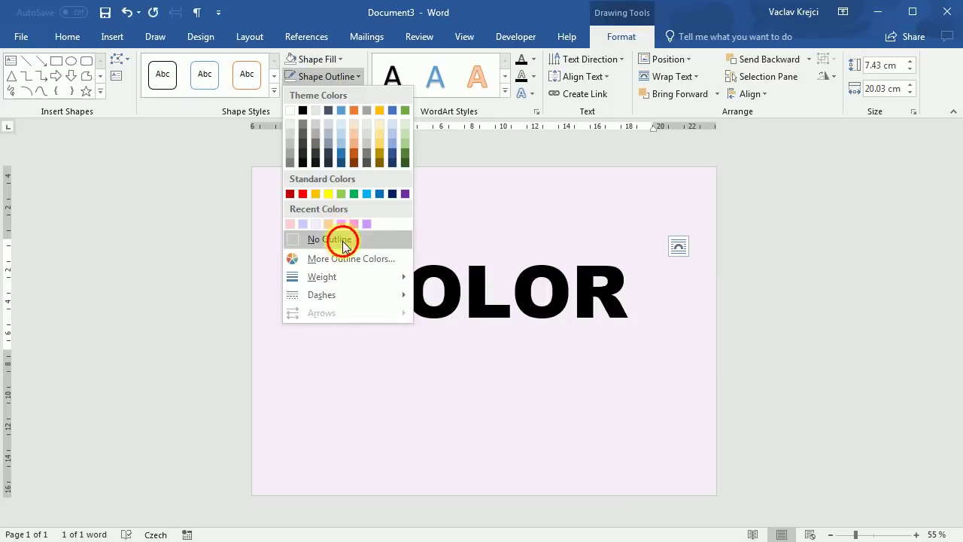
click(342, 239)
mouse_move(449, 236)
mouse_down()
mouse_move(436, 243)
mouse_move(444, 252)
mouse_up()
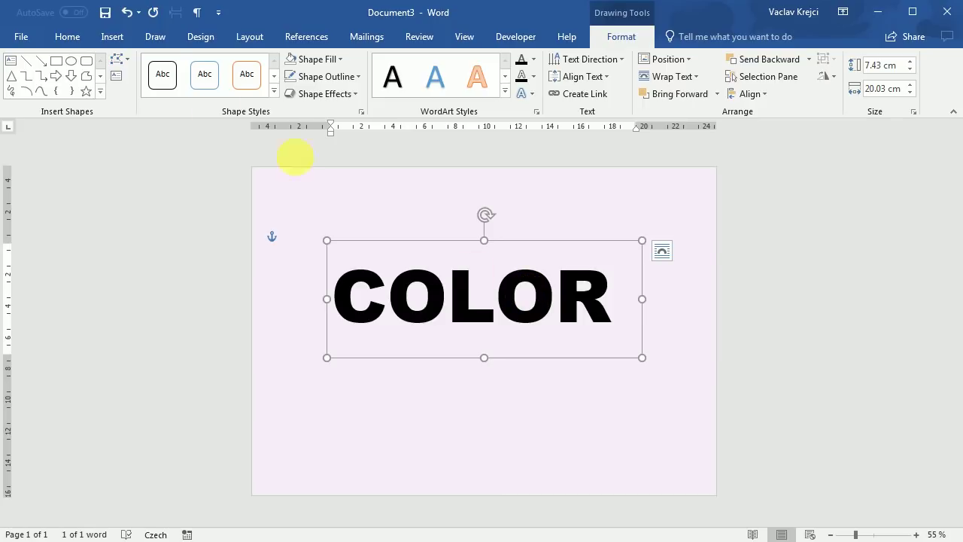
Change the font color of the COLOR text to white.
click(68, 36)
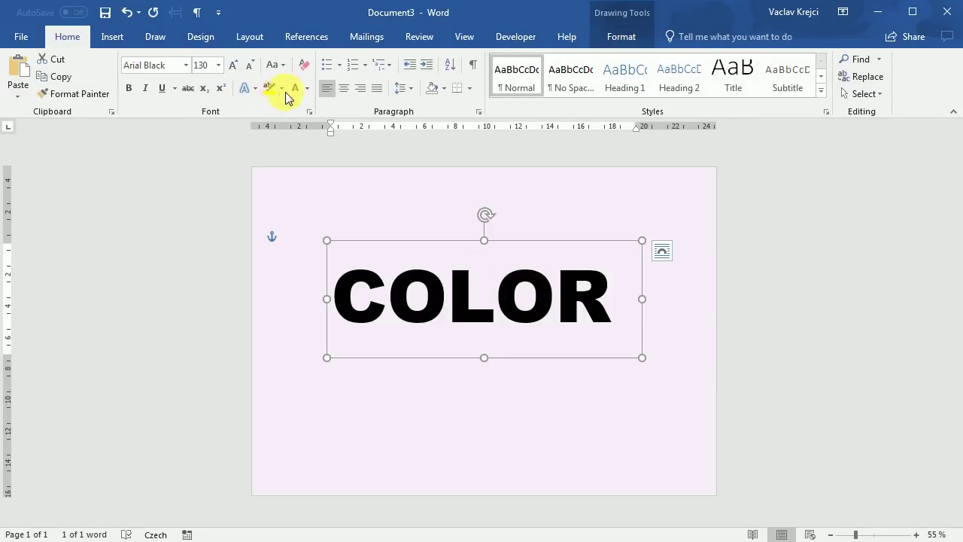
click(309, 96)
click(301, 138)
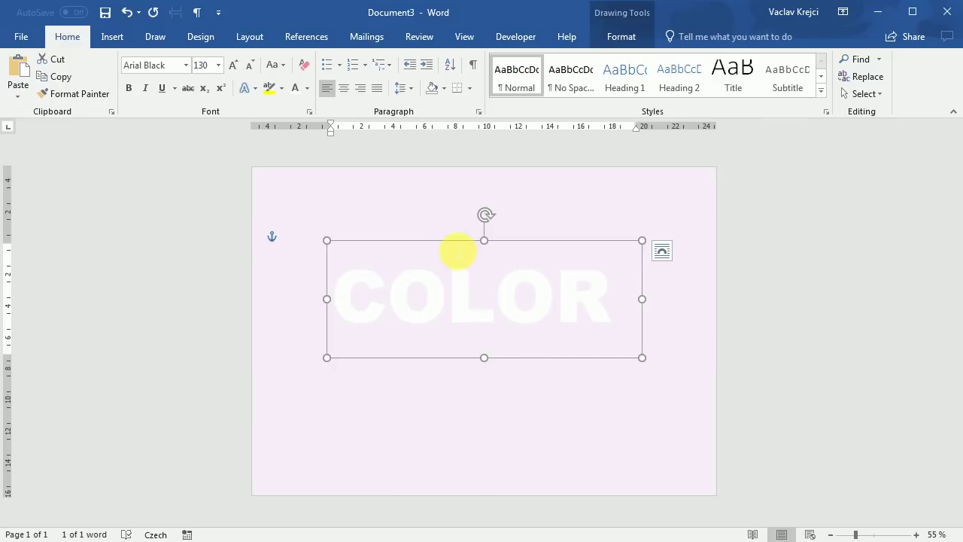
Apply an Oblique 3-D rotation preset to the COLOR text so its depth extends down and to the left.
right_click(457, 249)
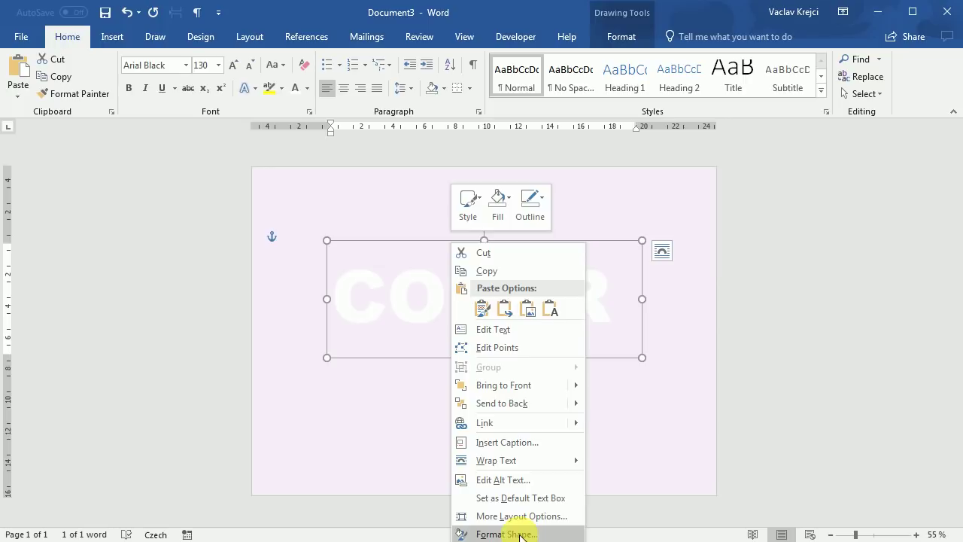
click(490, 529)
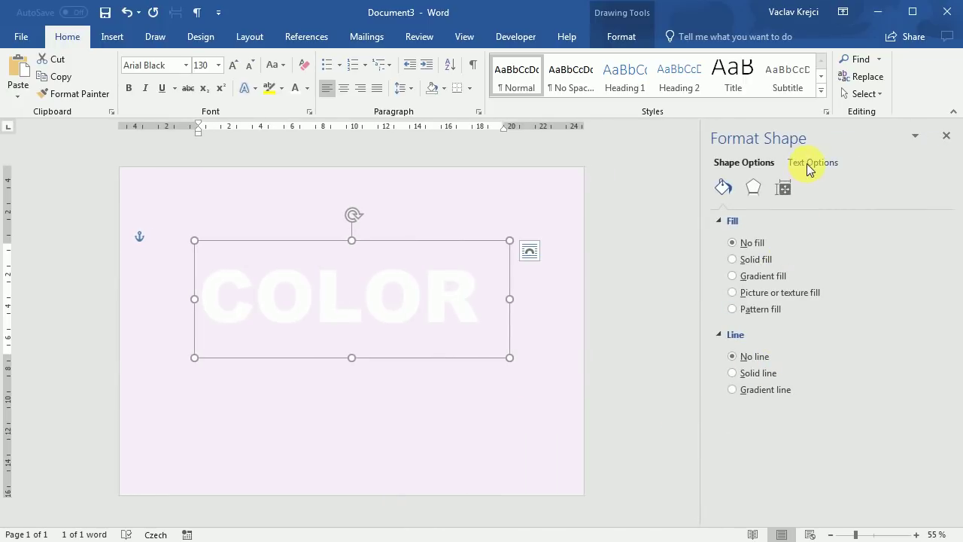
click(807, 164)
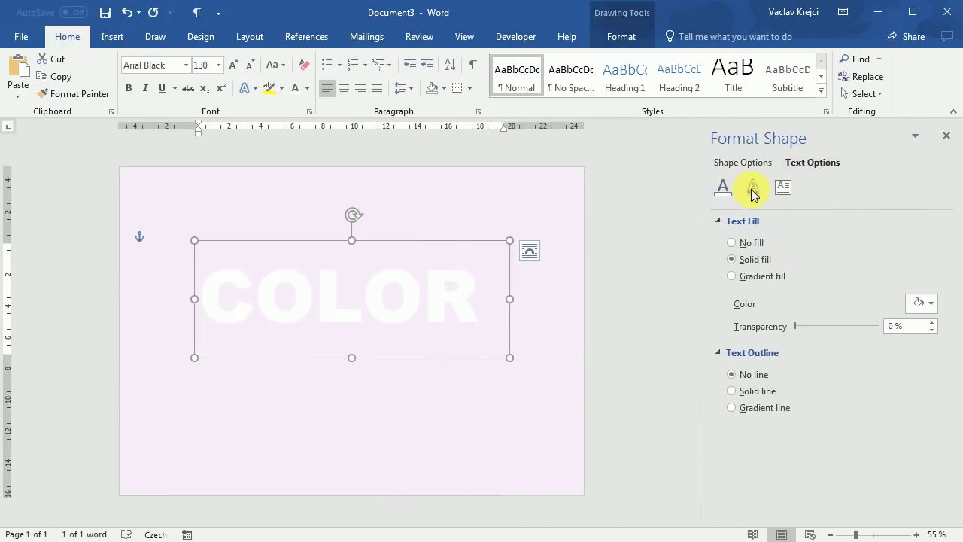
click(753, 187)
click(716, 319)
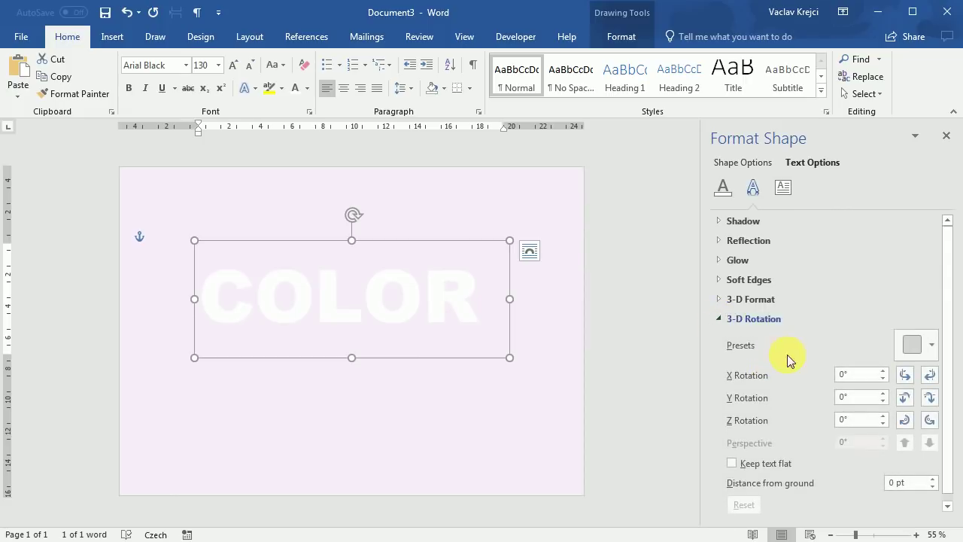
click(911, 342)
scroll(913, 293, down, 1)
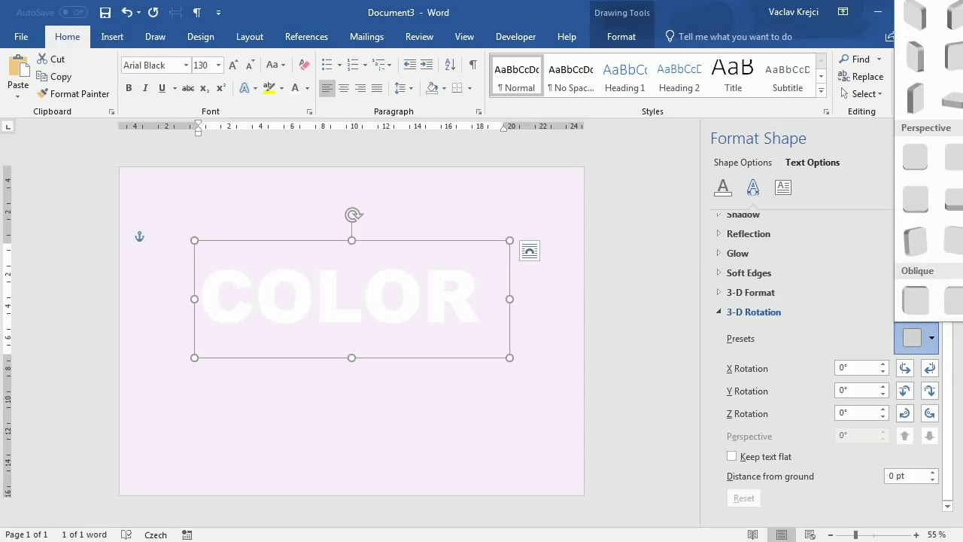
key(Escape)
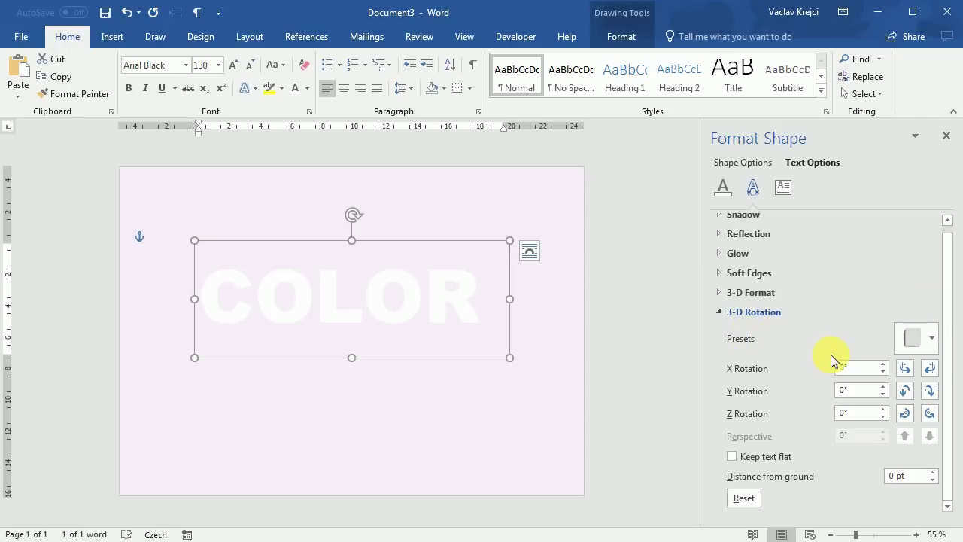
Set the 3-D format depth size of the COLOR text to 100 pt.
click(732, 293)
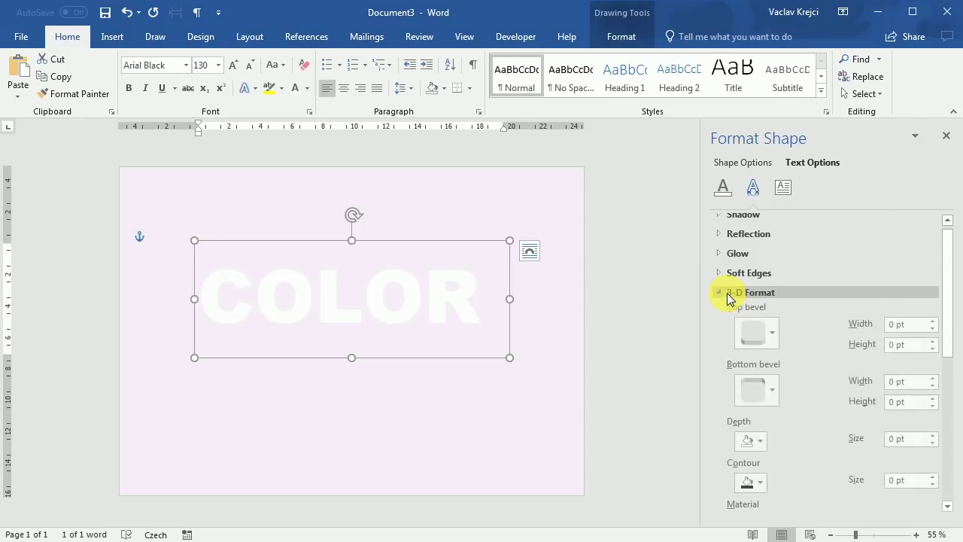
scroll(795, 300, down, 2)
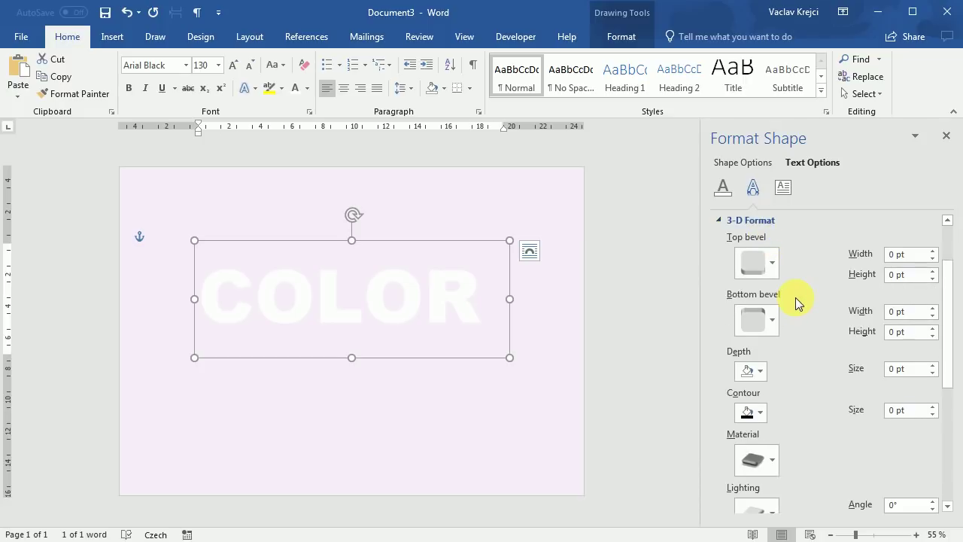
click(890, 370)
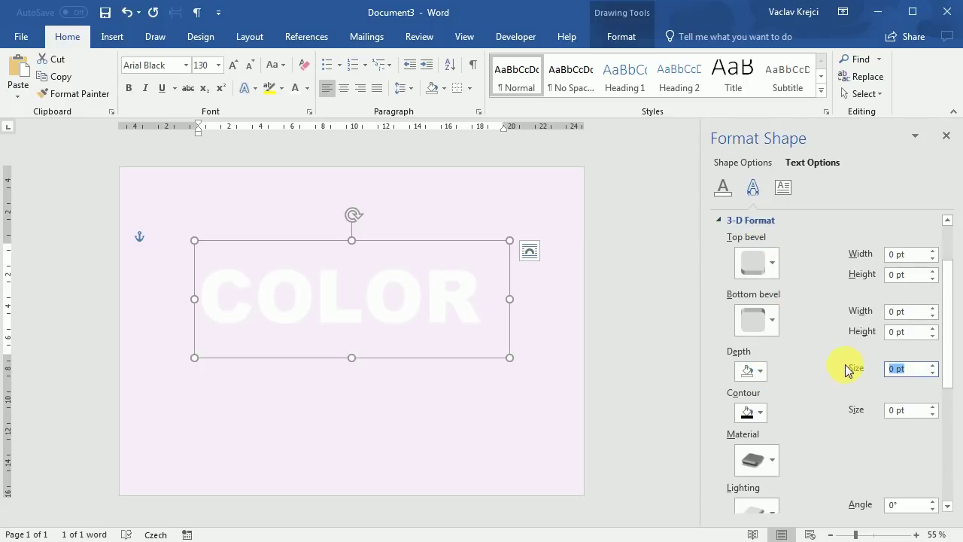
text(100)
key(Return)
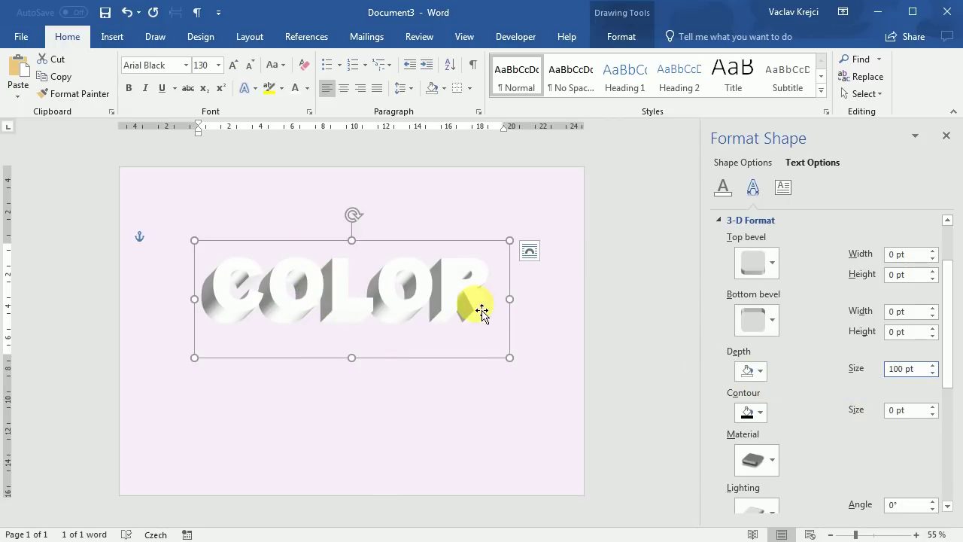
Increase the 3-D depth size of the COLOR text to 300 pt.
drag(907, 372, 867, 371)
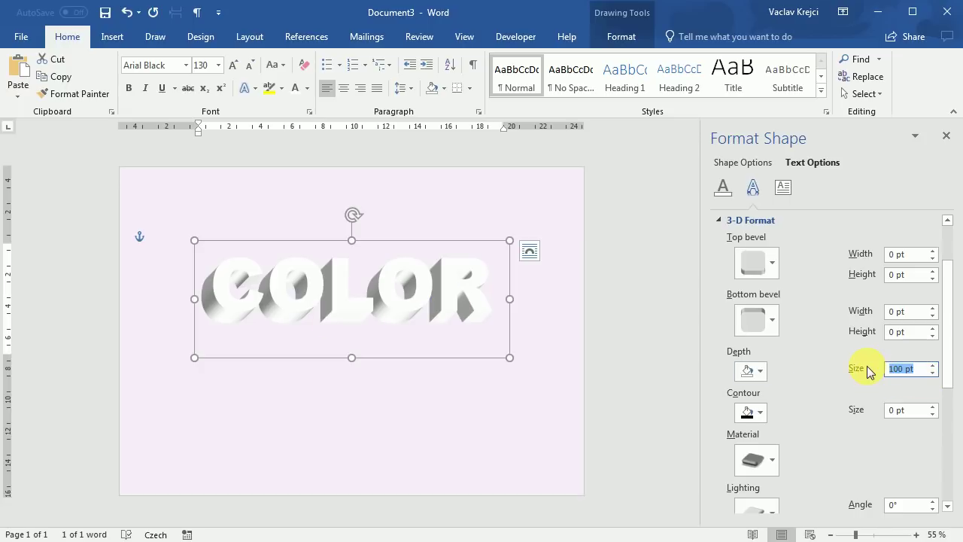
text(300)
key(Return)
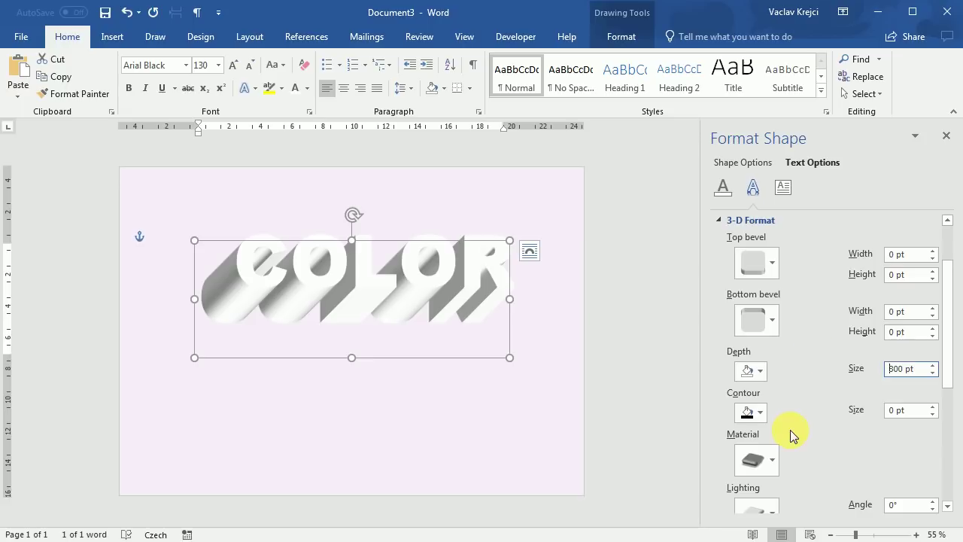
Change the COLOR text's 3-D lighting to a flat preset without shading, and select its letter C.
drag(948, 378, 946, 427)
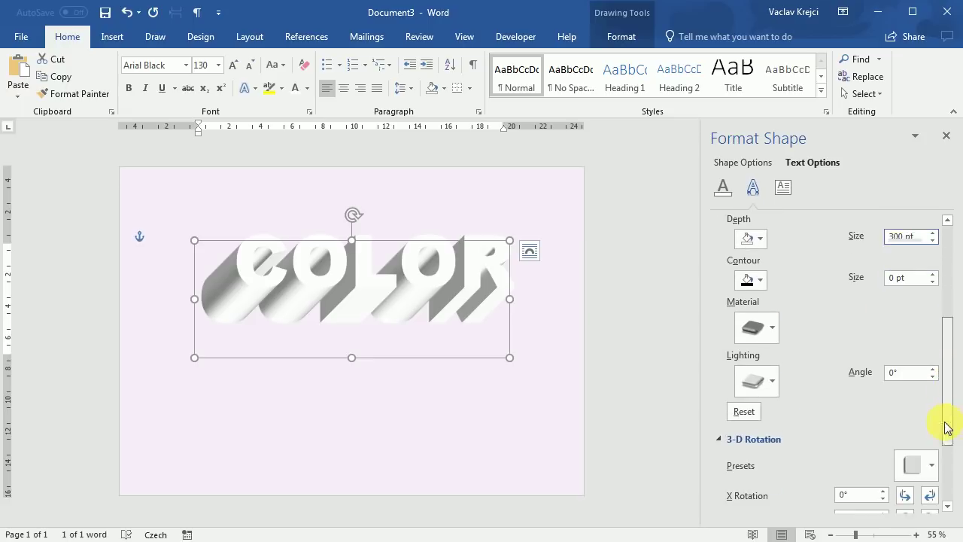
click(771, 382)
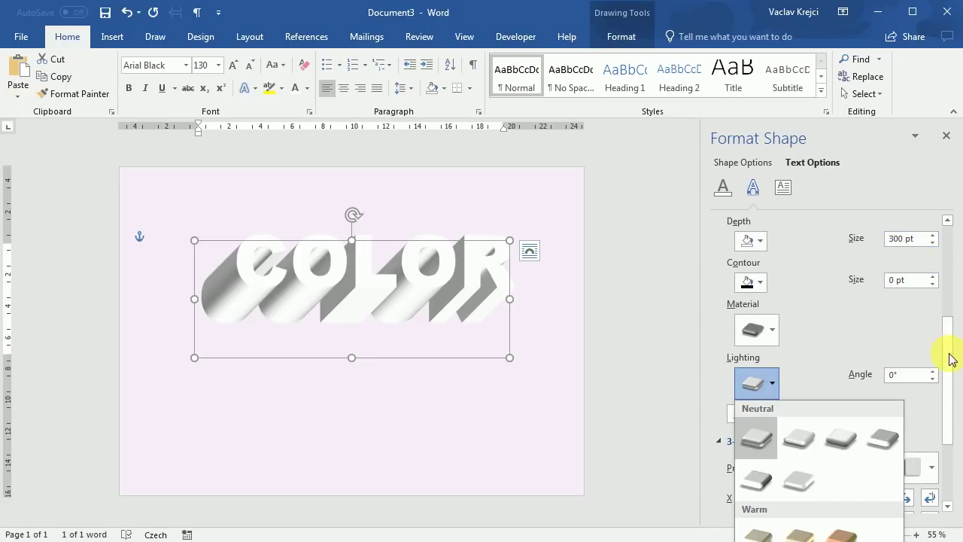
click(756, 437)
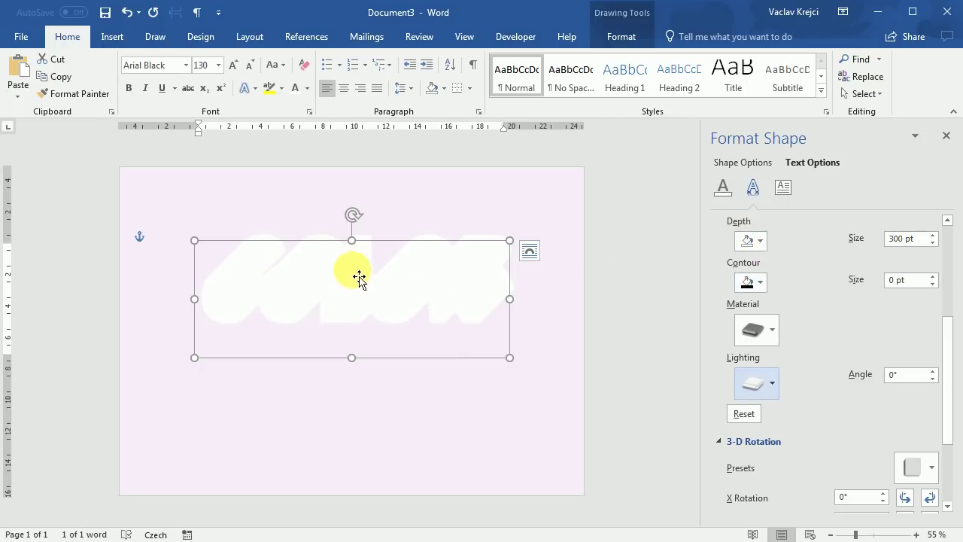
click(258, 299)
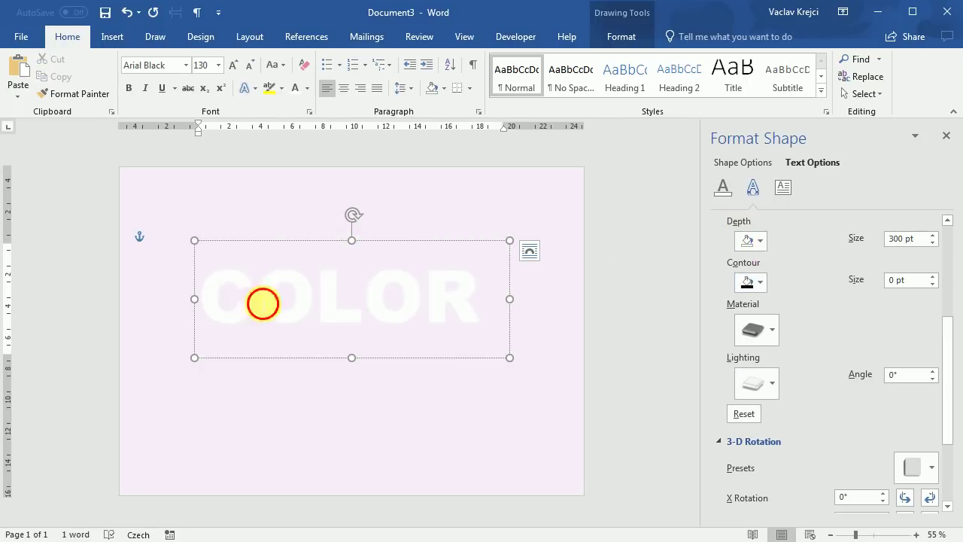
drag(260, 304, 209, 304)
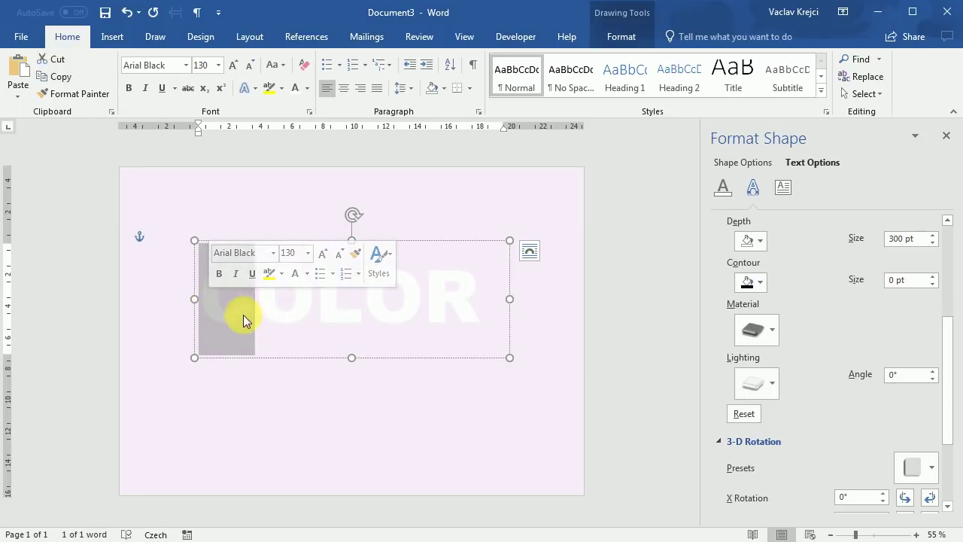
click(759, 240)
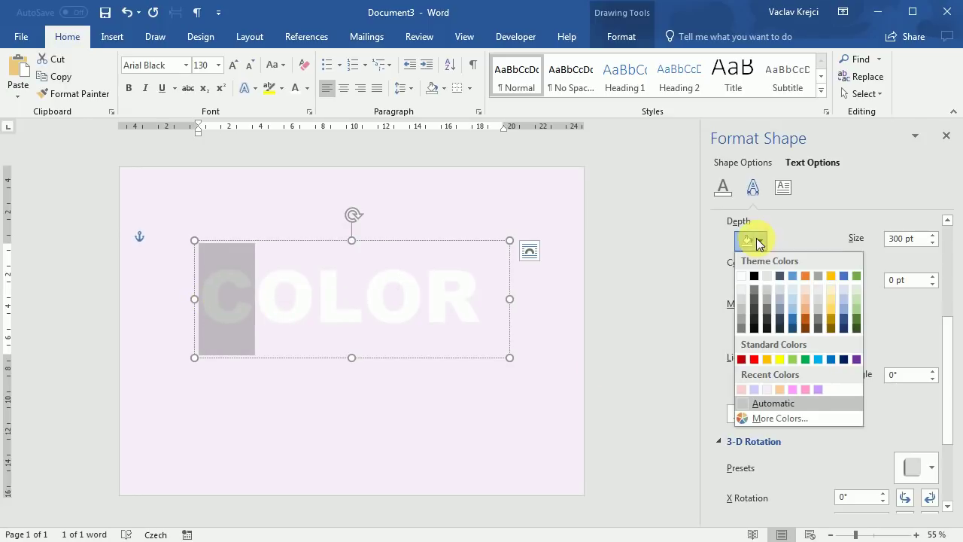
click(779, 419)
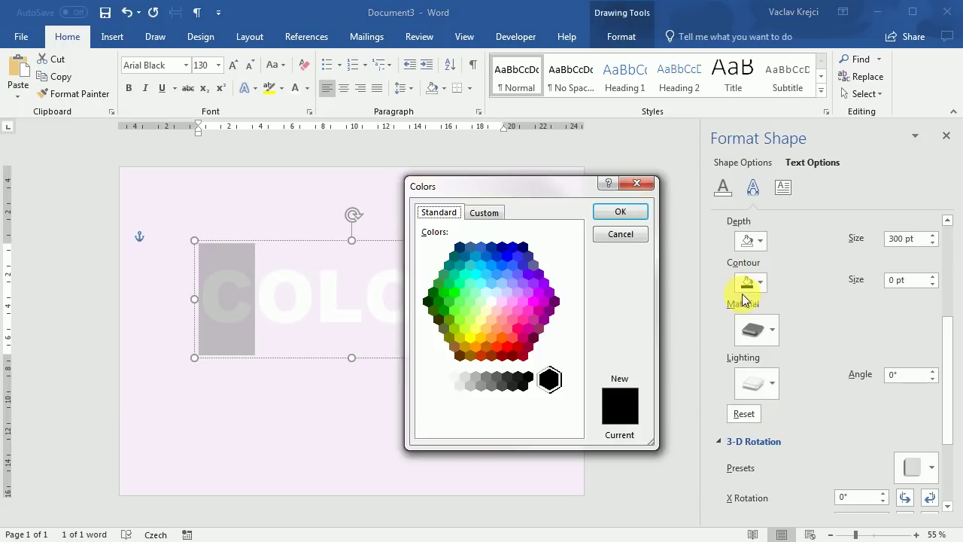
click(503, 302)
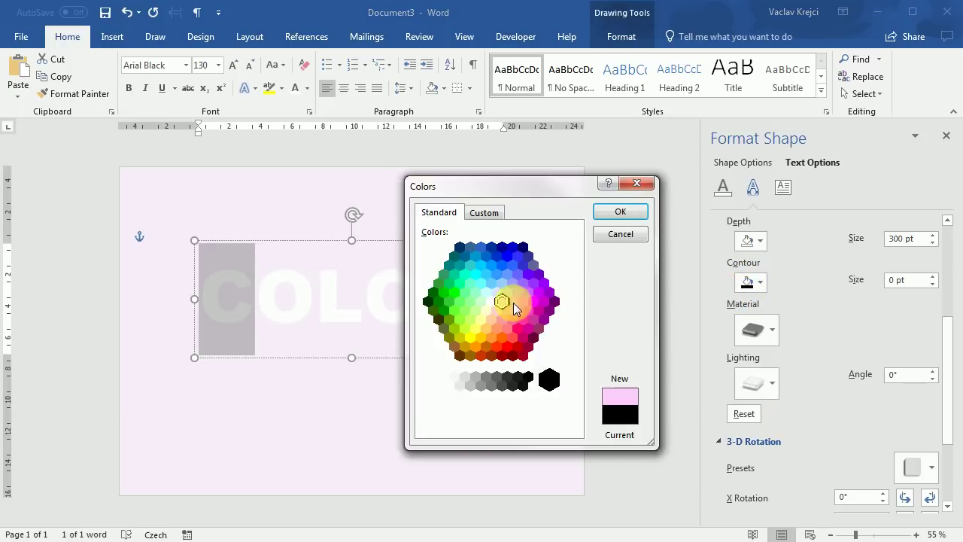
click(509, 287)
click(496, 287)
click(498, 309)
click(507, 309)
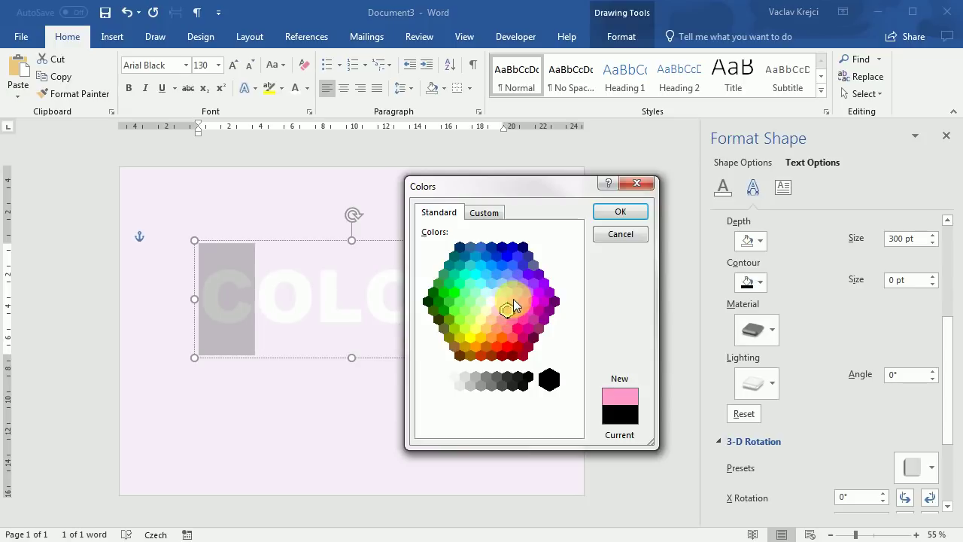
click(502, 303)
click(506, 314)
click(496, 314)
click(511, 304)
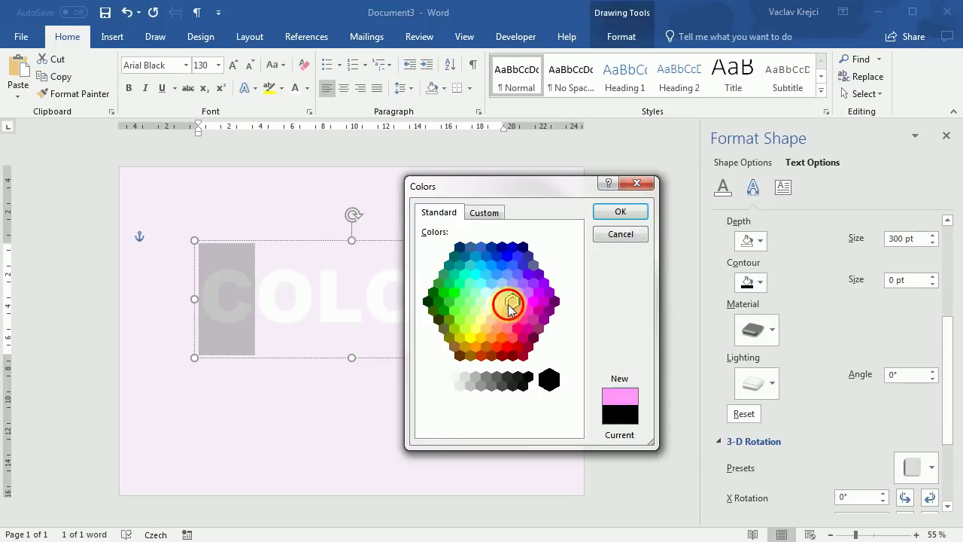
click(496, 294)
click(619, 233)
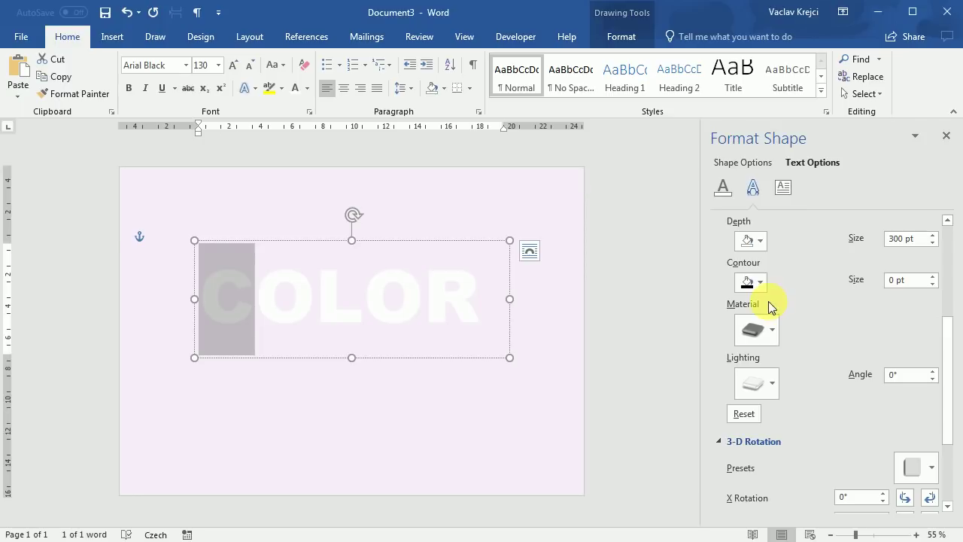
Using recent colors, set the 3-D depth color of the C to light salmon pink and of the first O to light periwinkle.
click(755, 241)
click(745, 391)
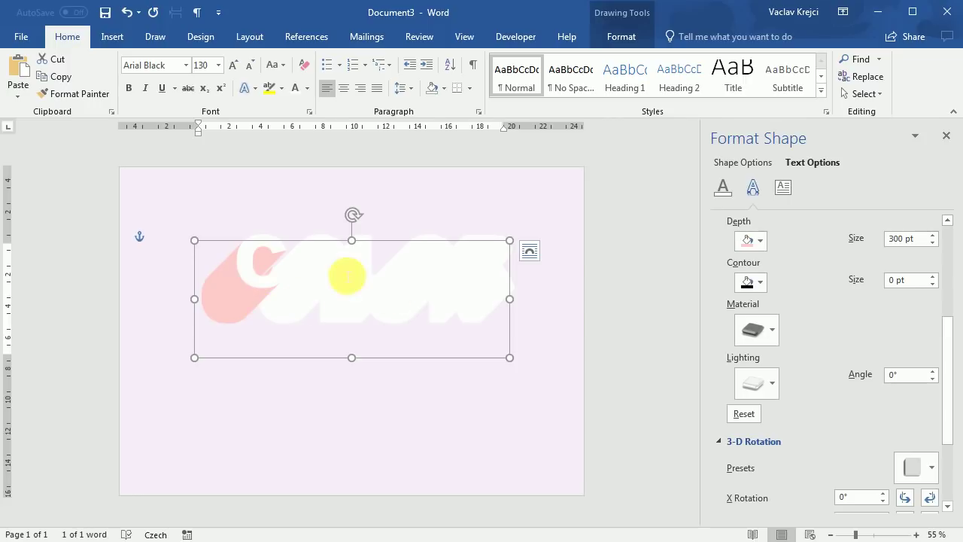
click(313, 289)
click(260, 305)
key(shift+Right)
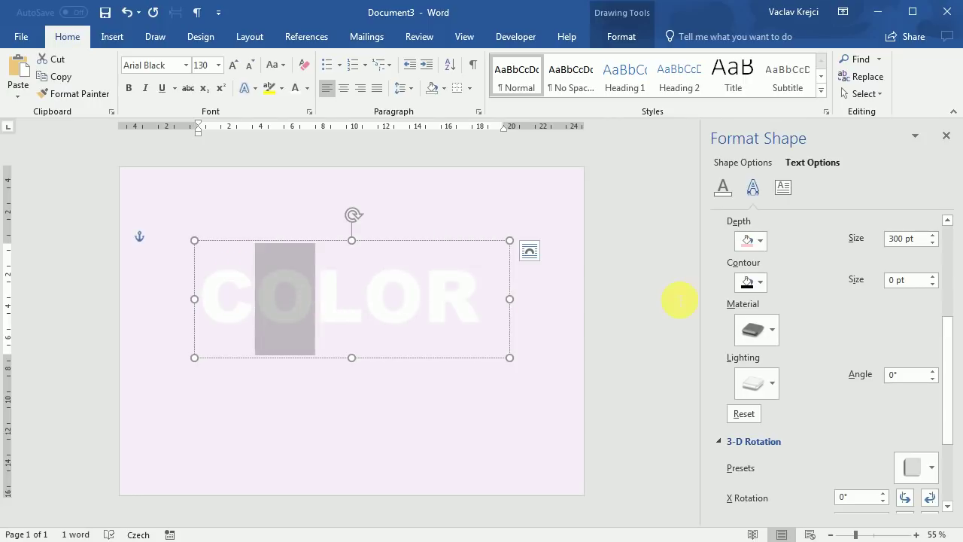
click(752, 241)
click(741, 388)
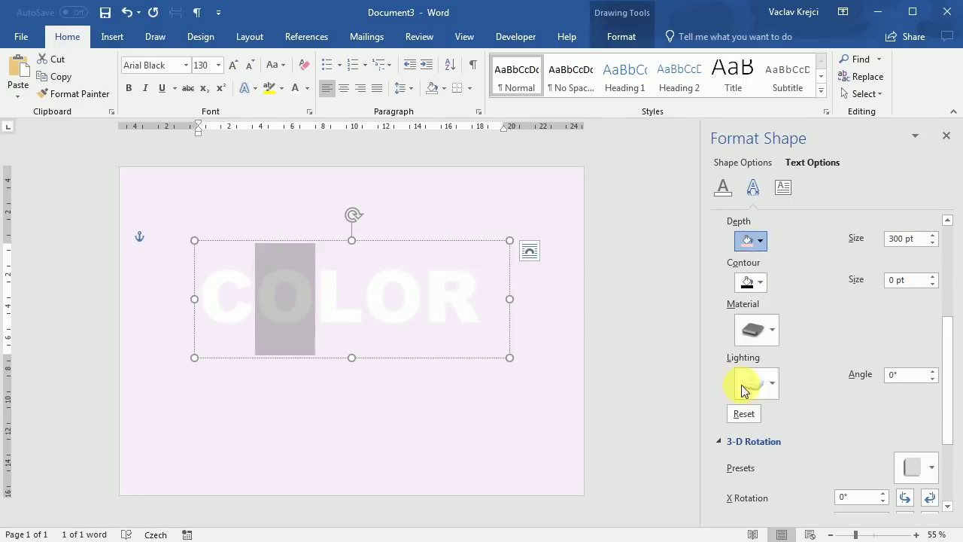
Set the 3-D depth color of the L to bright pink and of the second O to purple, using recent colors.
drag(338, 273, 378, 275)
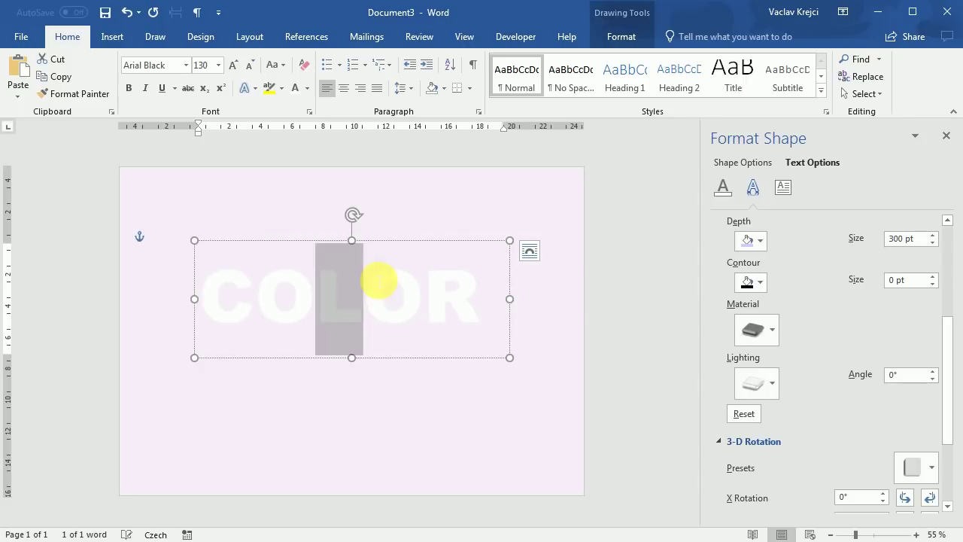
click(758, 241)
click(799, 391)
click(441, 287)
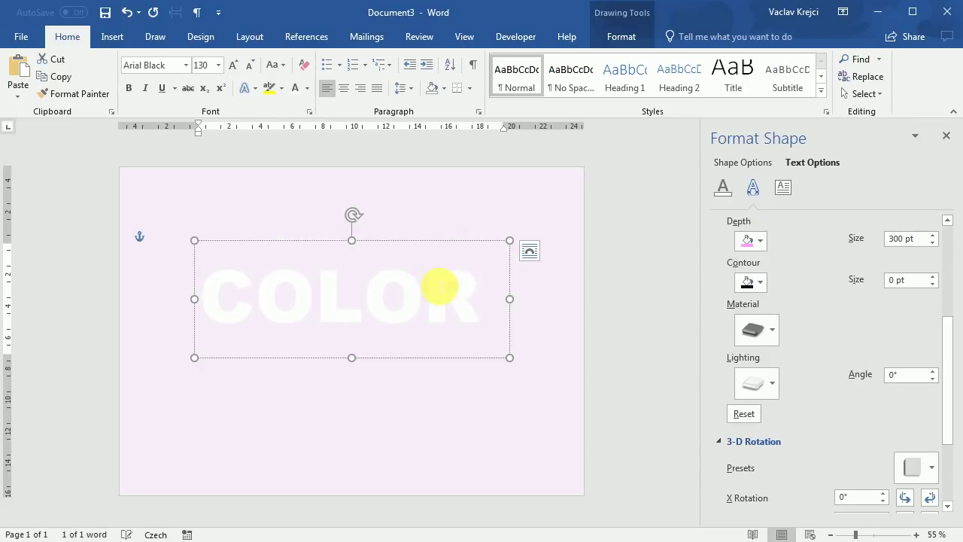
drag(395, 290, 380, 286)
click(747, 241)
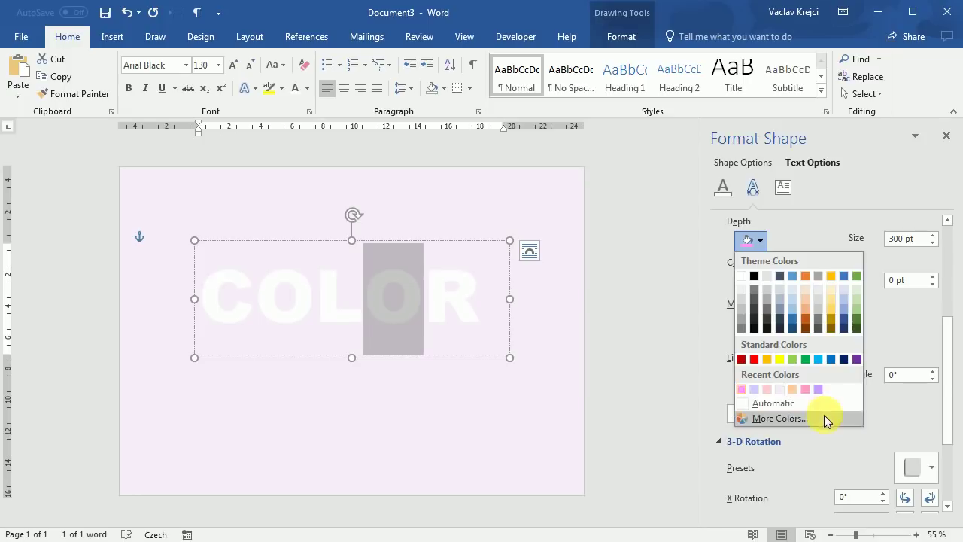
click(818, 389)
Set the 3-D depth color of the letter R to the same light salmon pink as the C.
click(462, 284)
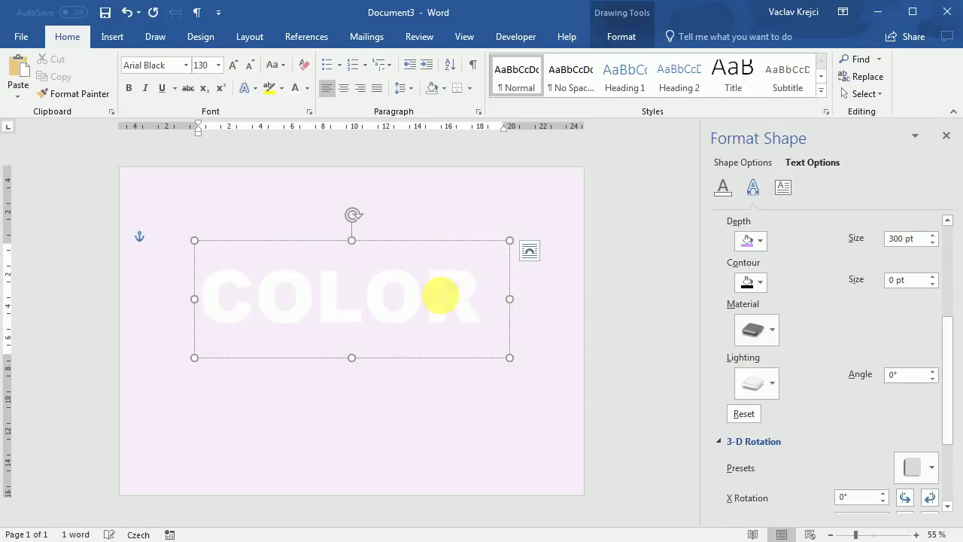
drag(440, 296, 480, 295)
click(752, 241)
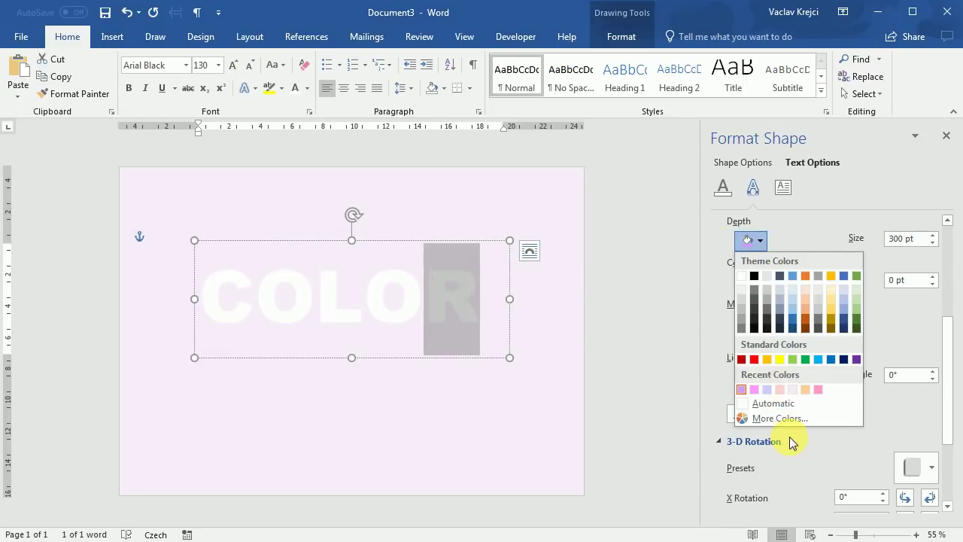
click(780, 391)
Shift the COLOR text box slightly down and place a duplicate of it directly beneath, aligned with the original.
drag(382, 254, 384, 265)
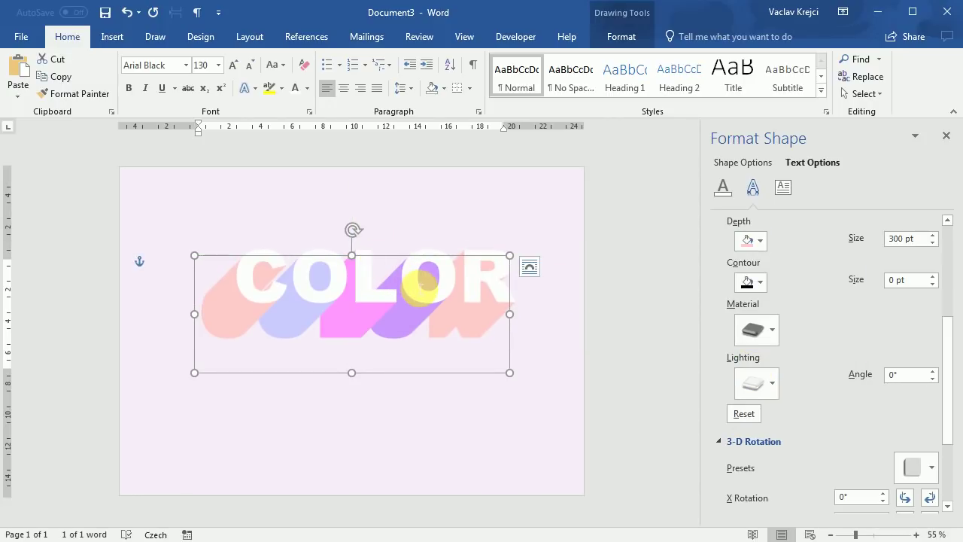
key(ctrl+v)
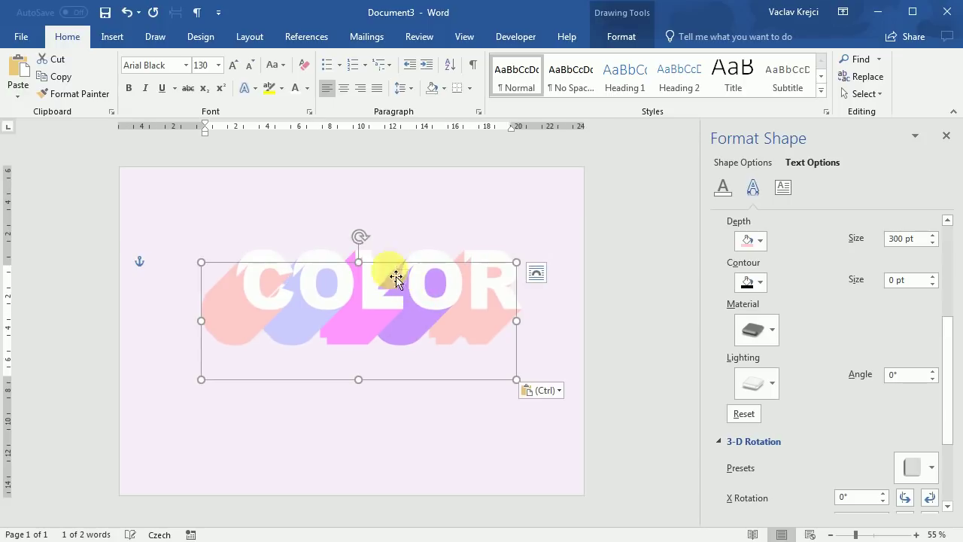
drag(395, 279, 394, 314)
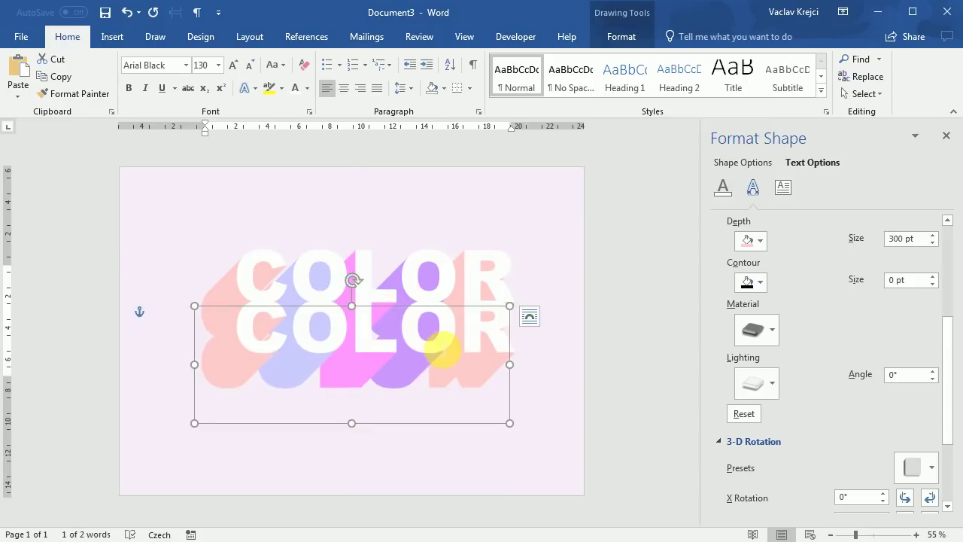
key(Down)
key(Down)
key(Down)
key(Down)
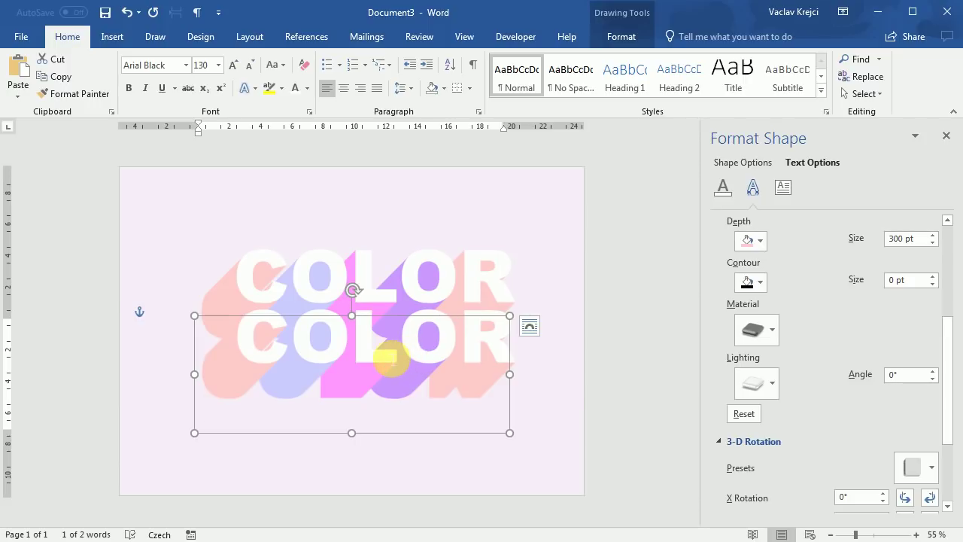
Replace the lower copy's letters individually with S, T, A and I around the L, spelling STLAI and keeping each letter's formatting.
click(241, 361)
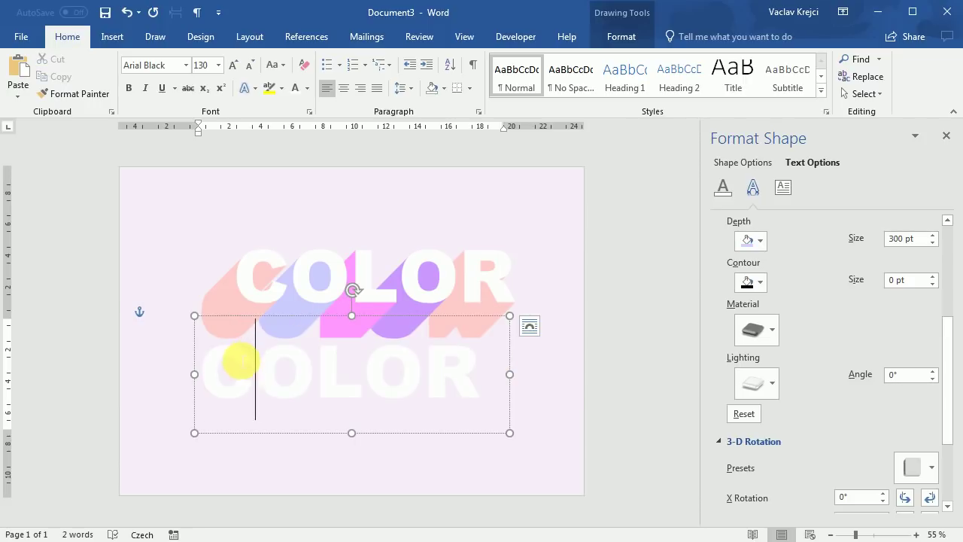
drag(274, 379, 301, 386)
click(310, 377)
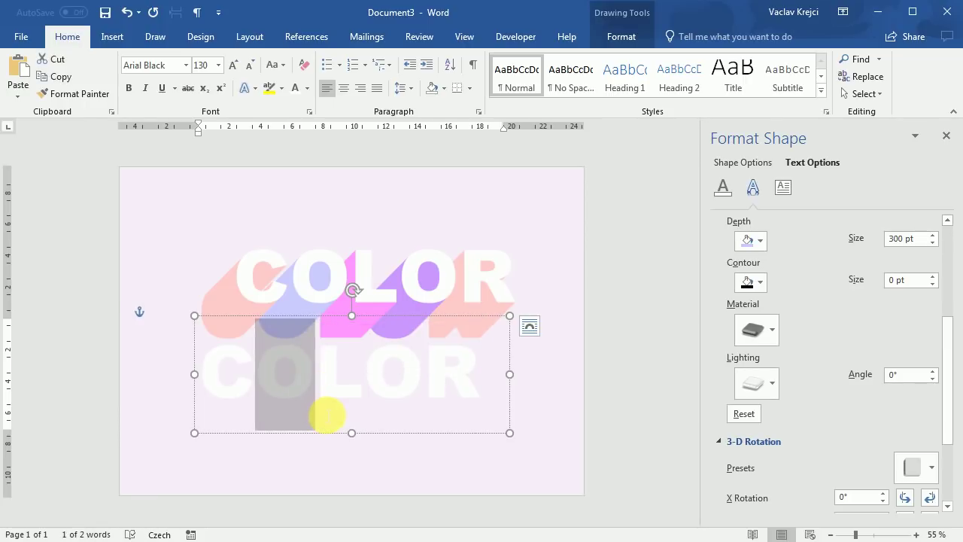
drag(324, 413, 431, 395)
text(A)
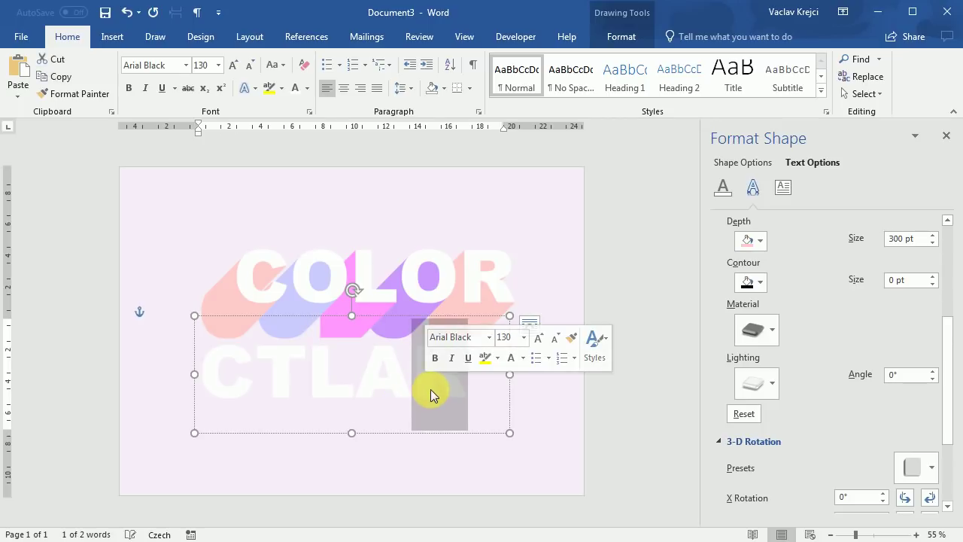
key(Delete)
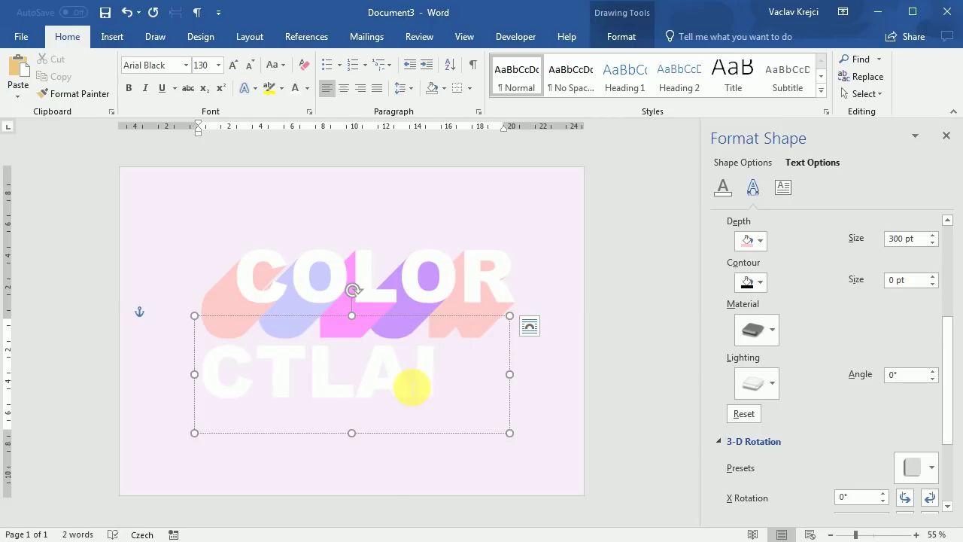
drag(252, 382, 218, 384)
text(S)
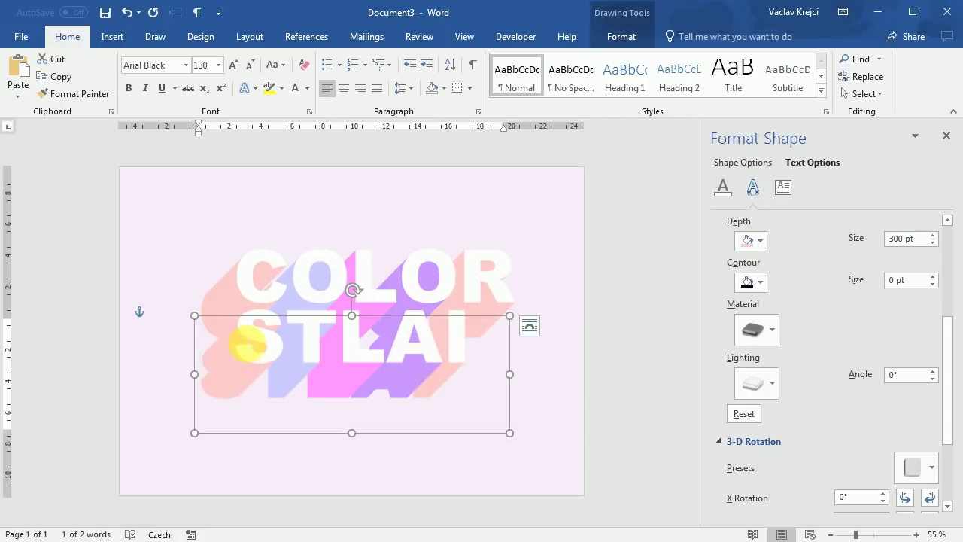
Move the letter S from the start to the end of the lower text.
click(342, 384)
drag(252, 382, 209, 381)
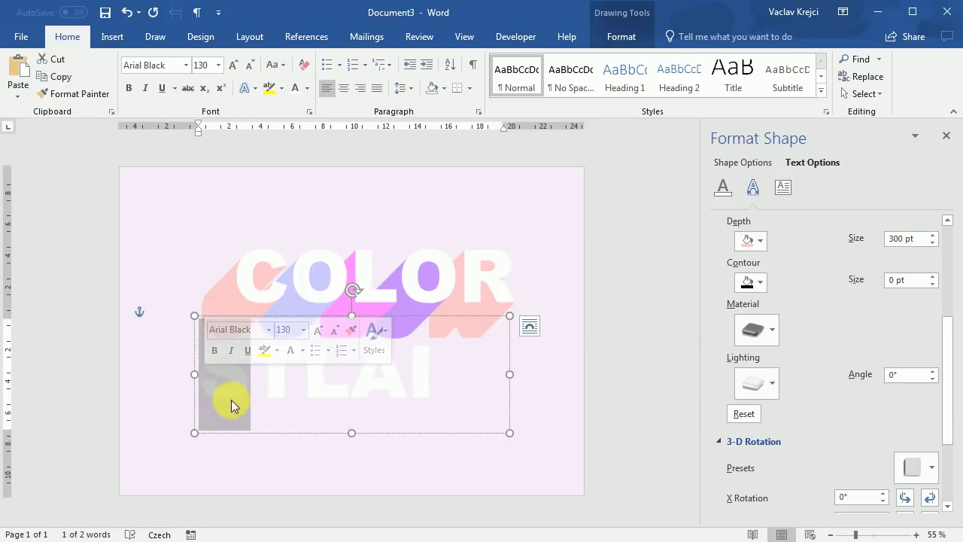
drag(222, 402, 447, 403)
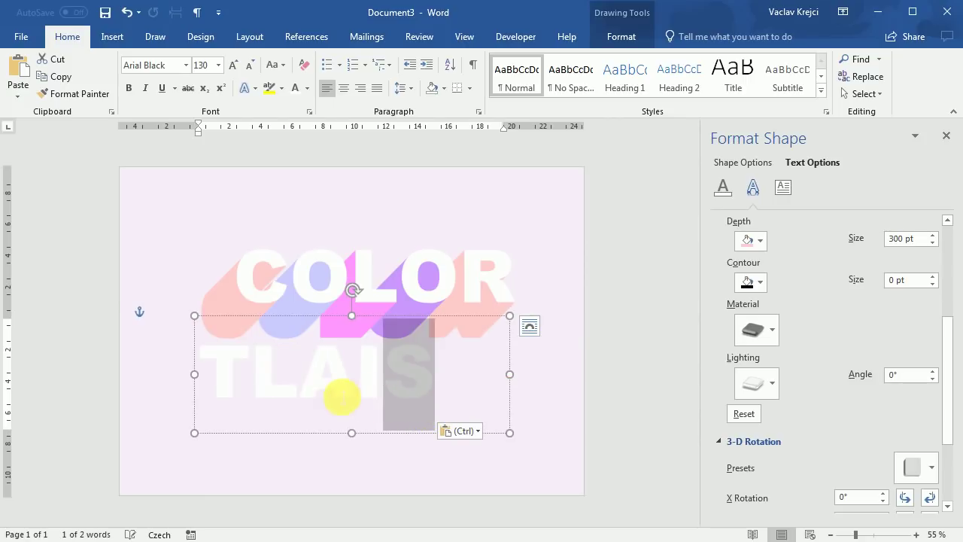
Move the letters AI in front of the L so the lower text reads TAILS.
drag(305, 391, 256, 395)
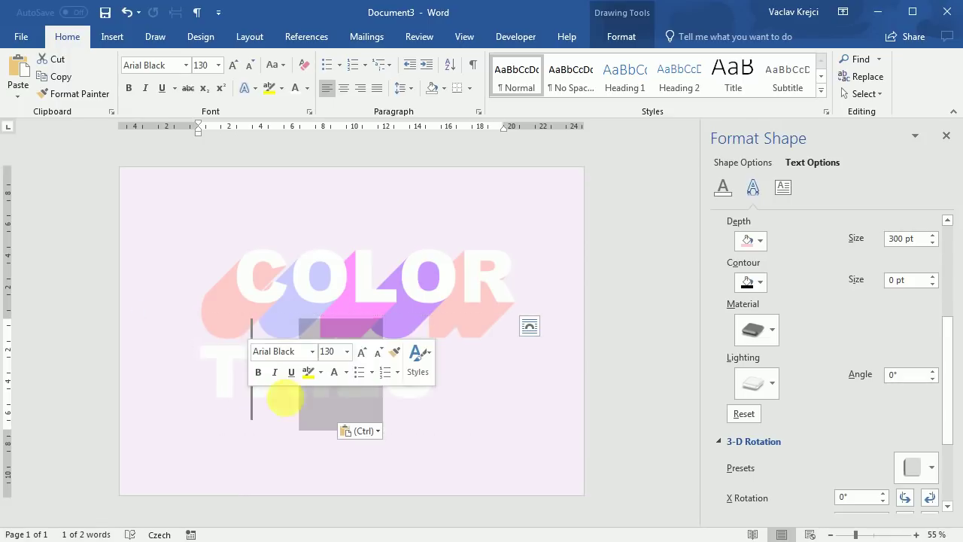
click(339, 322)
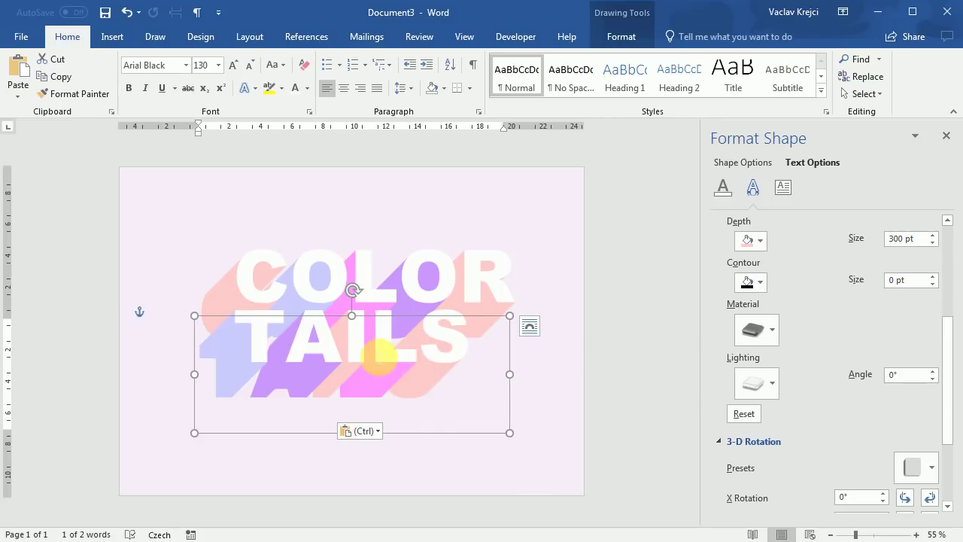
click(370, 374)
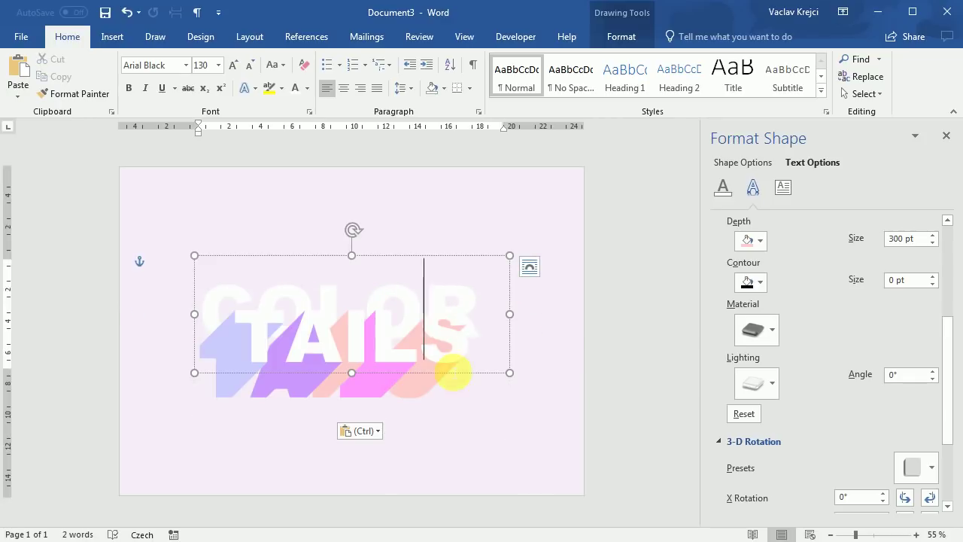
Set the 3-D depth color of the S in TAILS to the recently used light periwinkle blue.
click(442, 403)
key(shift+Left)
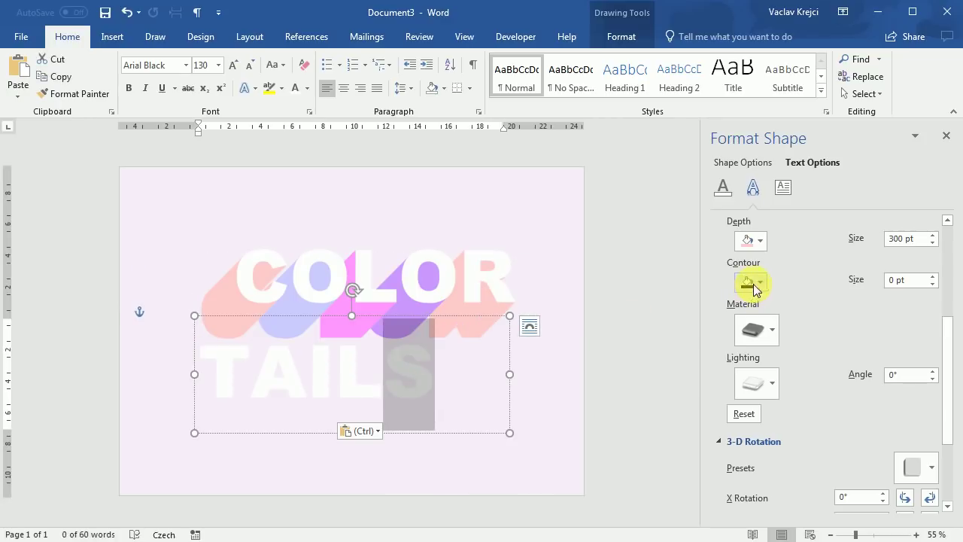
click(752, 242)
click(780, 390)
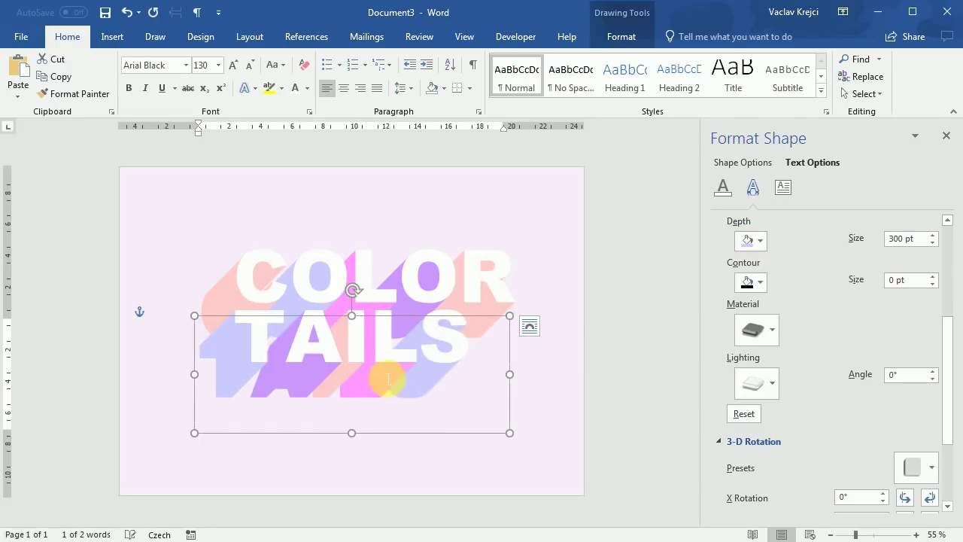
Change the 3-D depth color of the L in TAILS to the recently used rose pink and deselect the text box.
drag(399, 361, 343, 374)
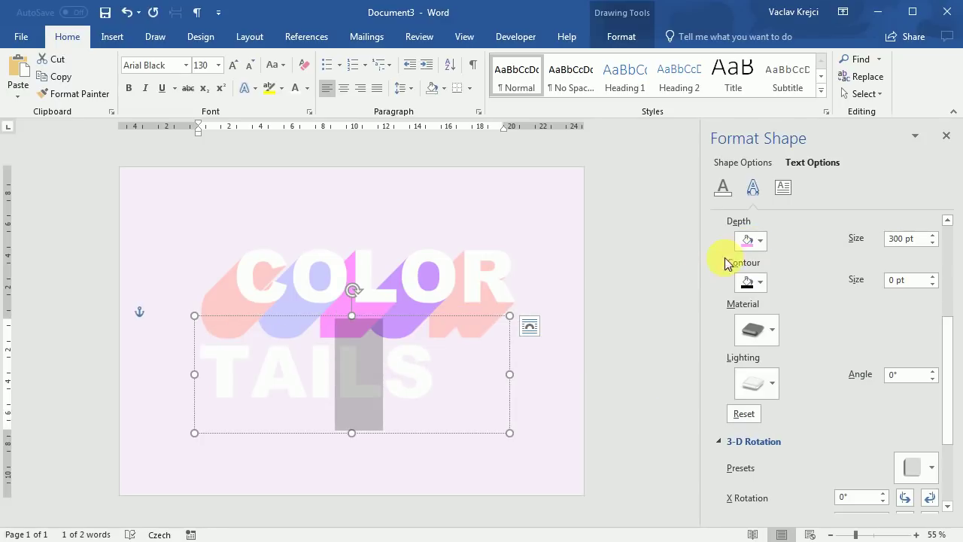
click(752, 241)
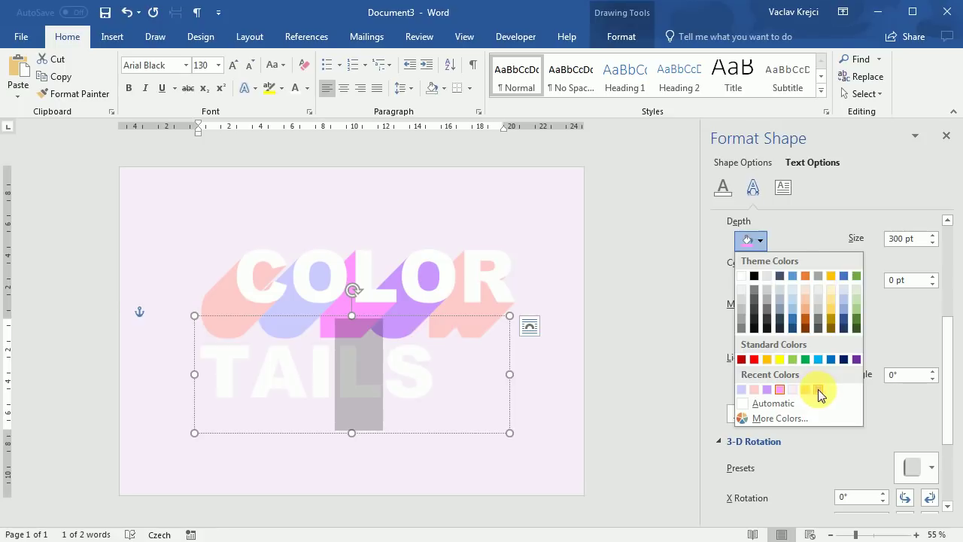
click(819, 390)
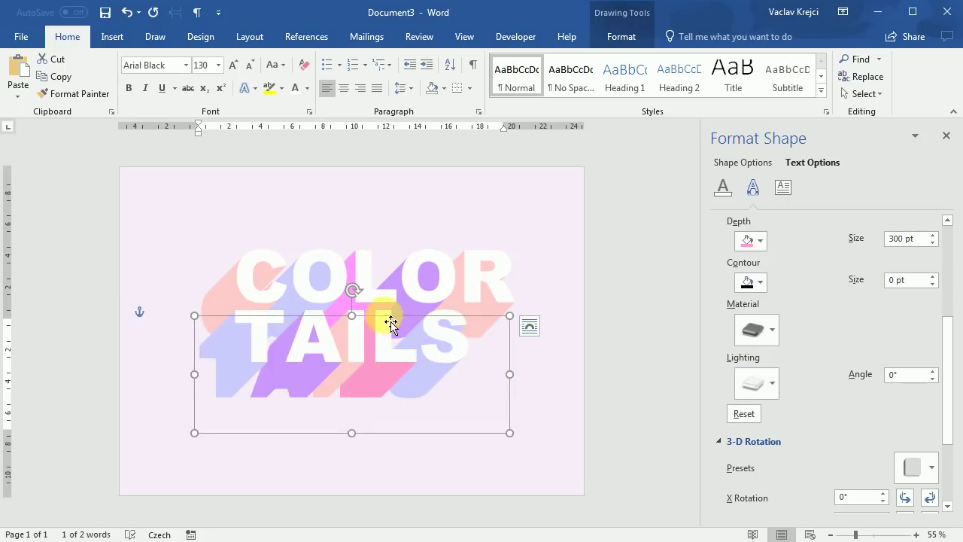
click(551, 362)
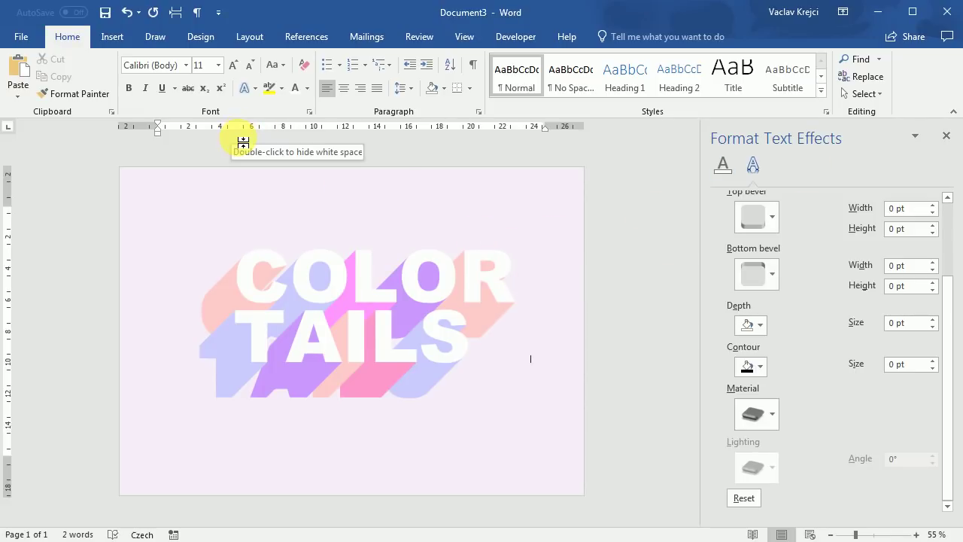
Draw a straight 45° line about 2.83 cm high and wide beside the C of COLOR, parallel to the letter tails.
click(113, 39)
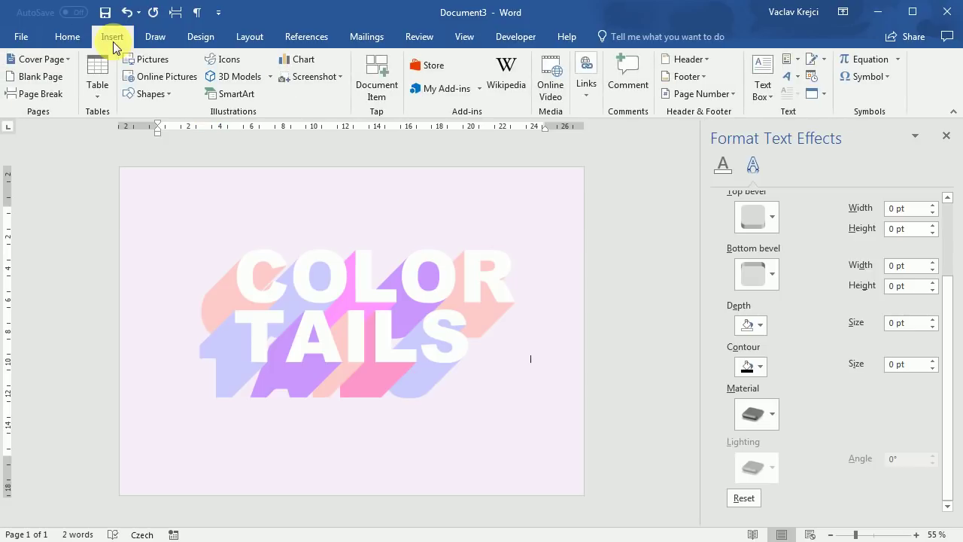
click(148, 95)
click(149, 133)
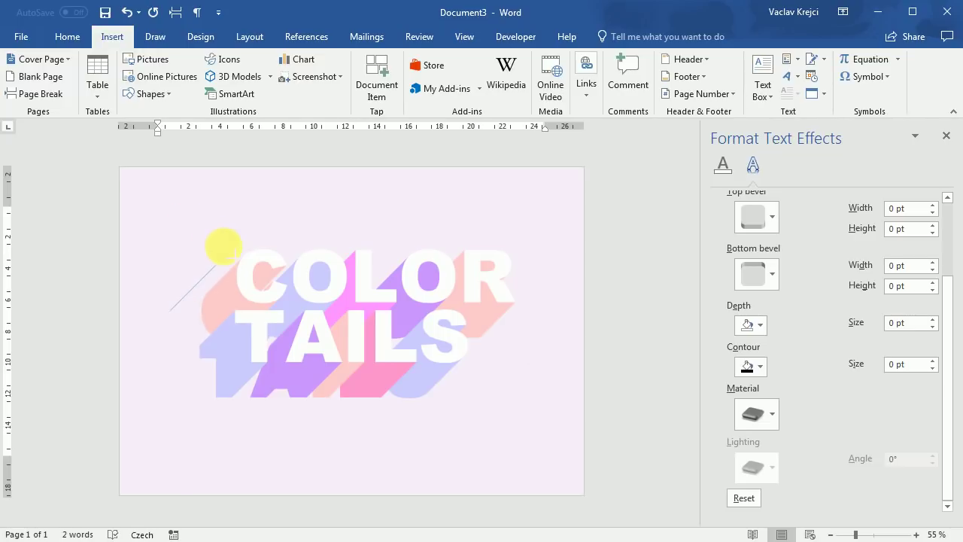
mouse_move(223, 246)
mouse_down()
mouse_move(266, 322)
mouse_move(239, 250)
mouse_move(215, 265)
mouse_up()
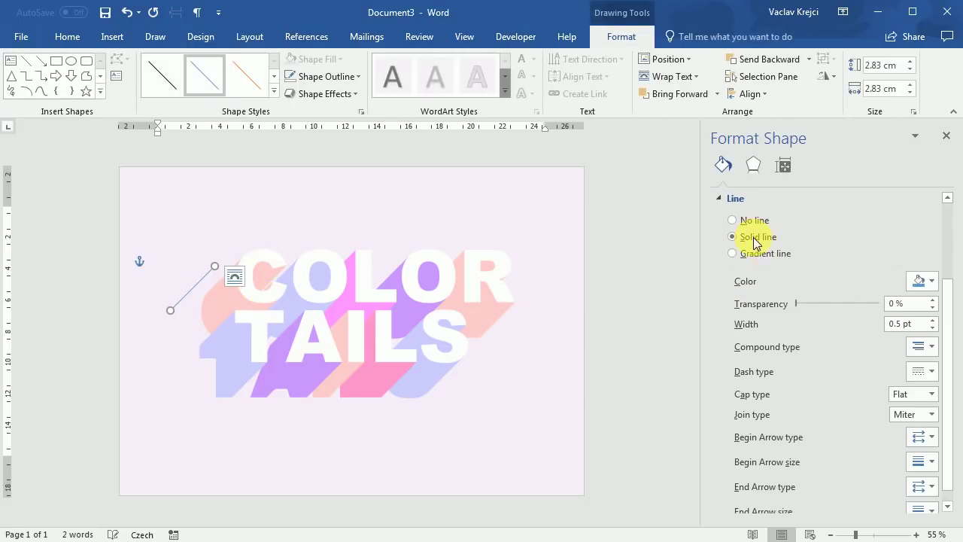
Format the line as white, 3 pt wide, with a round cap.
click(931, 281)
click(917, 323)
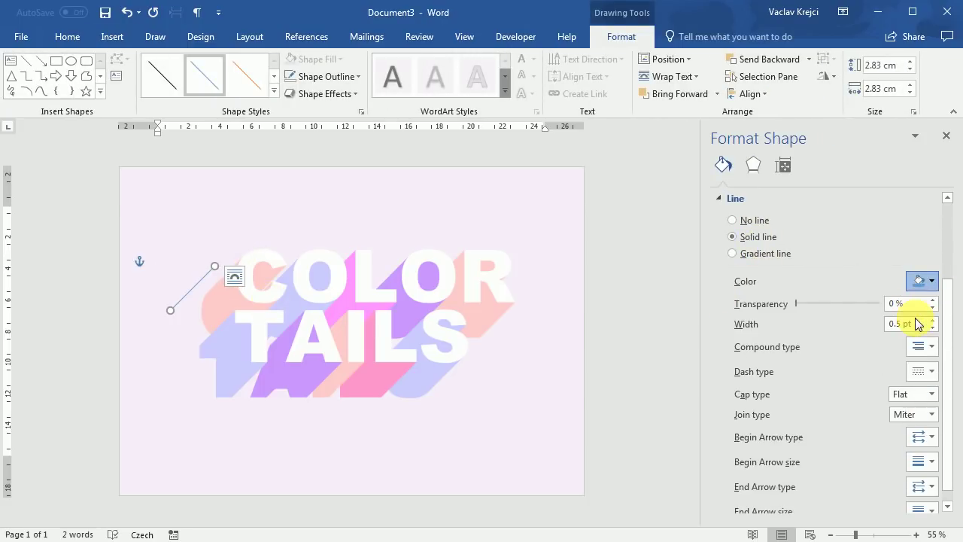
drag(912, 323, 882, 331)
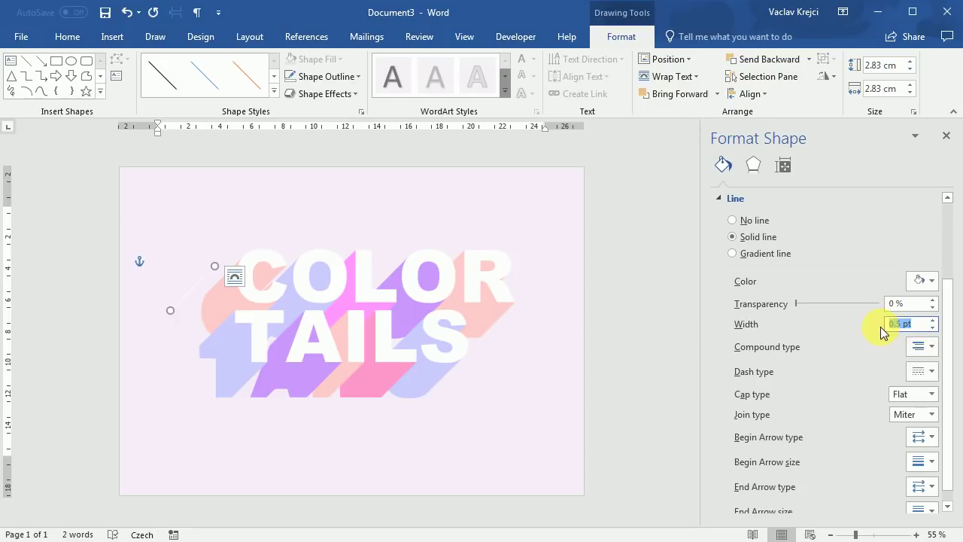
click(908, 396)
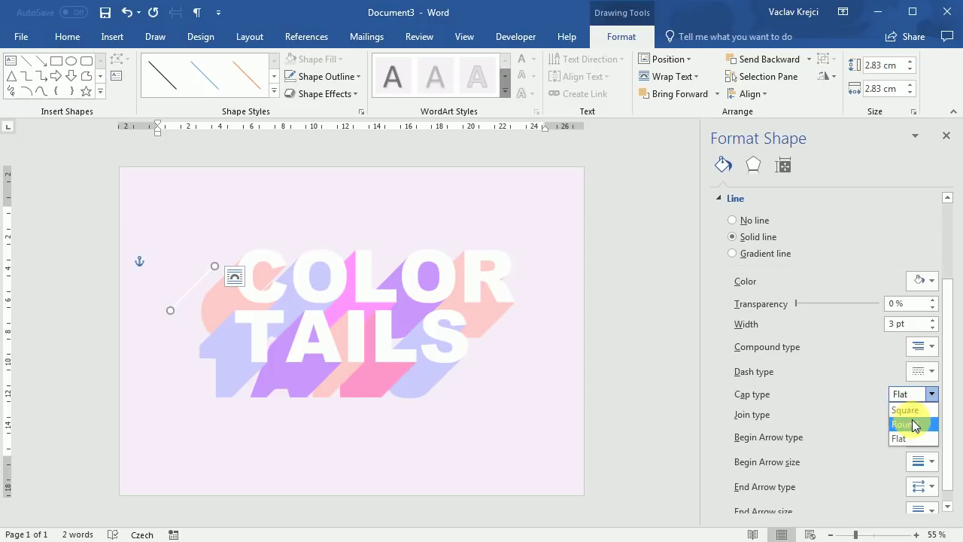
click(909, 423)
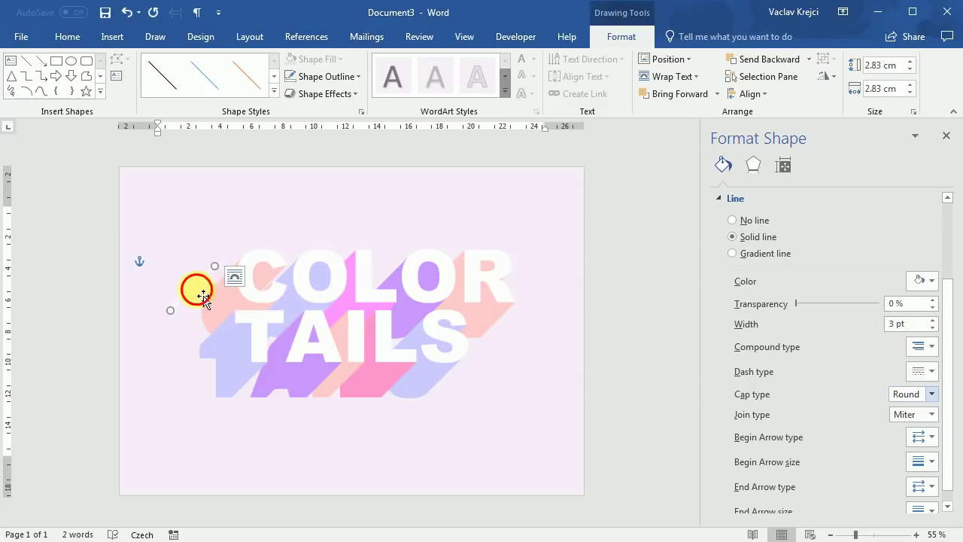
Move the white line onto the C's tail and place a duplicate along the T's tail just below it.
drag(204, 296, 226, 319)
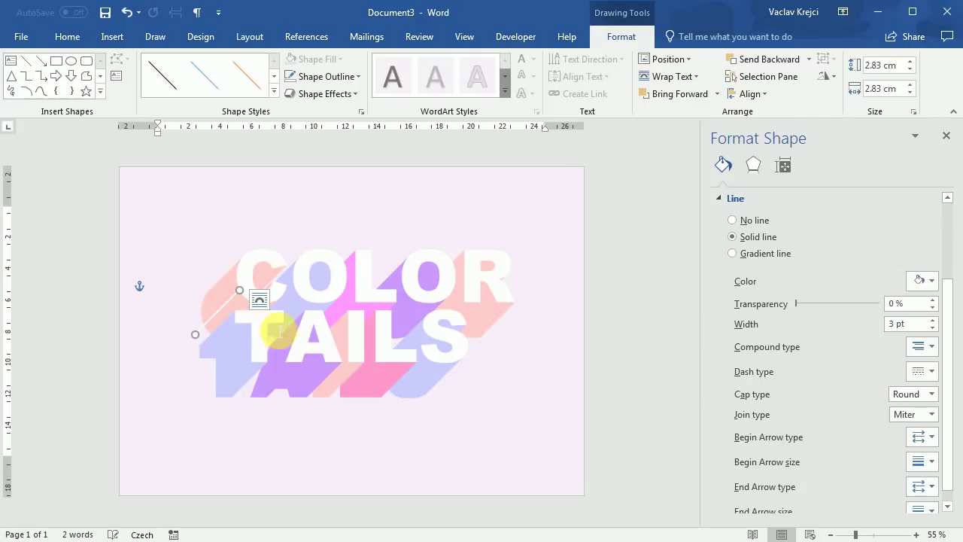
key(ctrl+v)
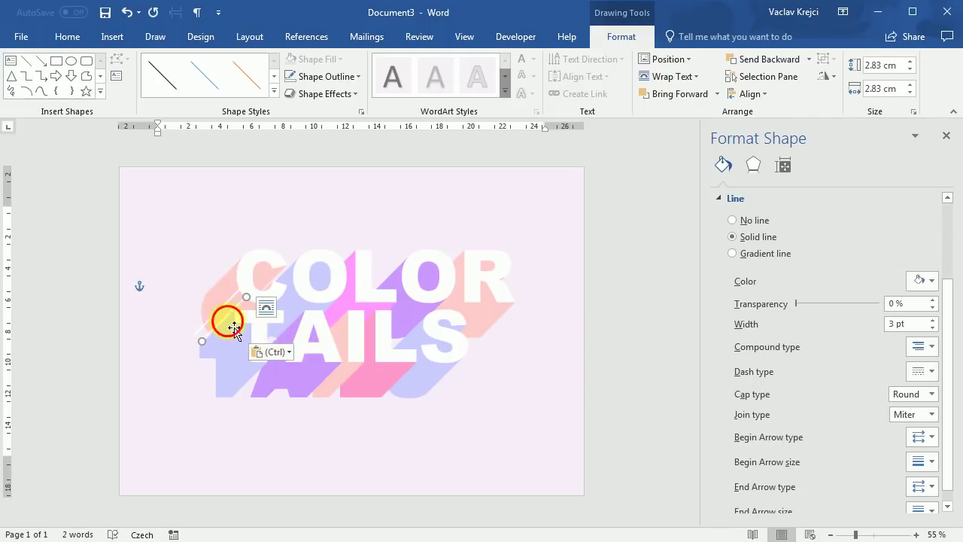
drag(233, 327, 229, 374)
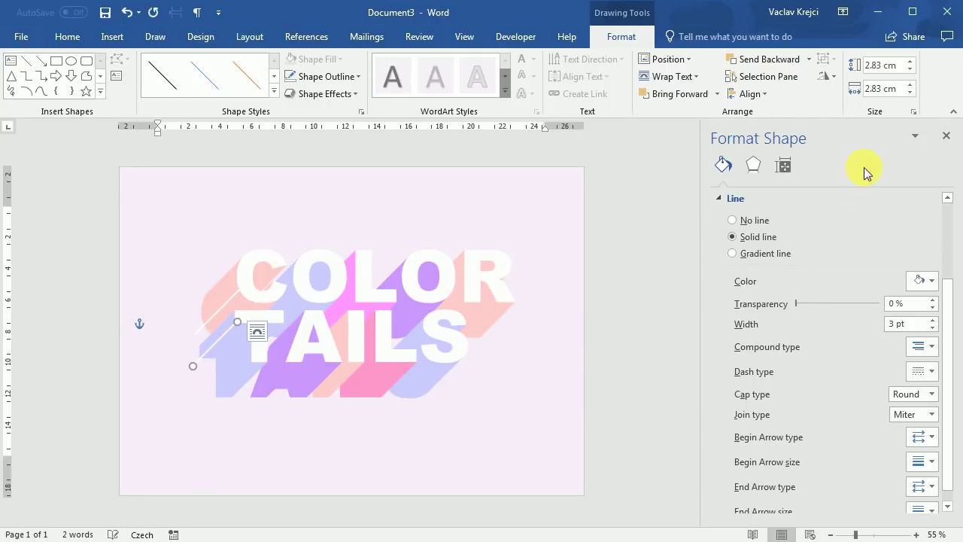
Close the formatting pane, zoom in to 100%, and place line copies on the tails of the A and I in TAILS.
click(946, 135)
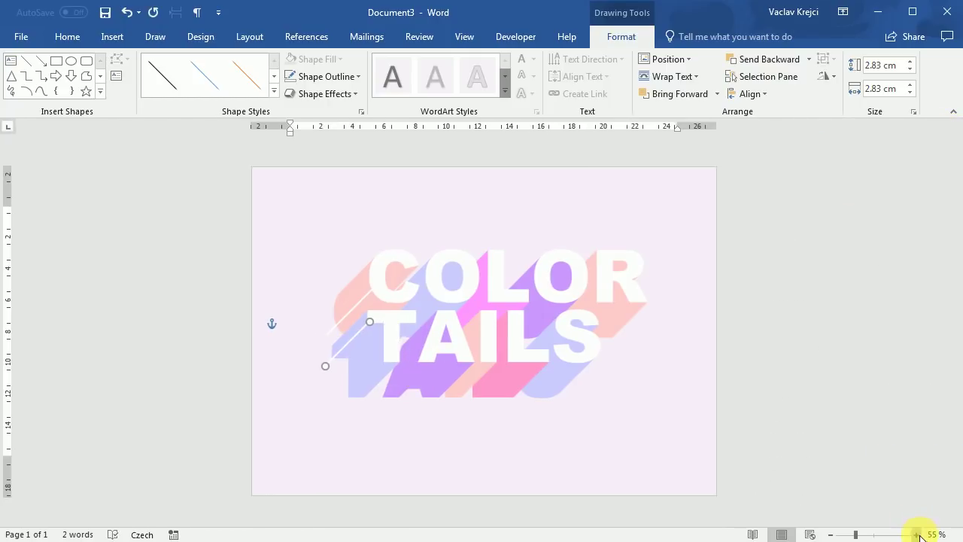
click(917, 534)
click(916, 534)
click(916, 534)
click(917, 534)
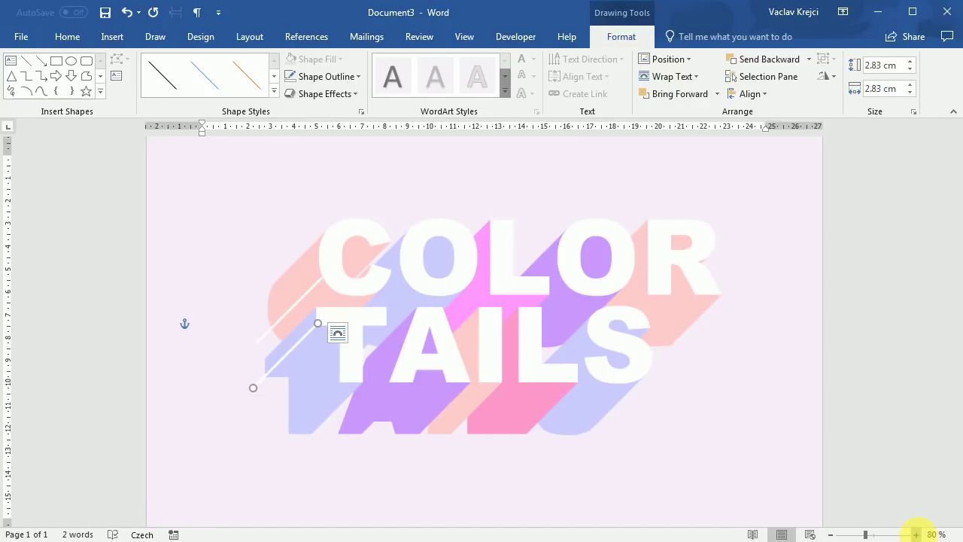
click(917, 534)
key(ctrl+v)
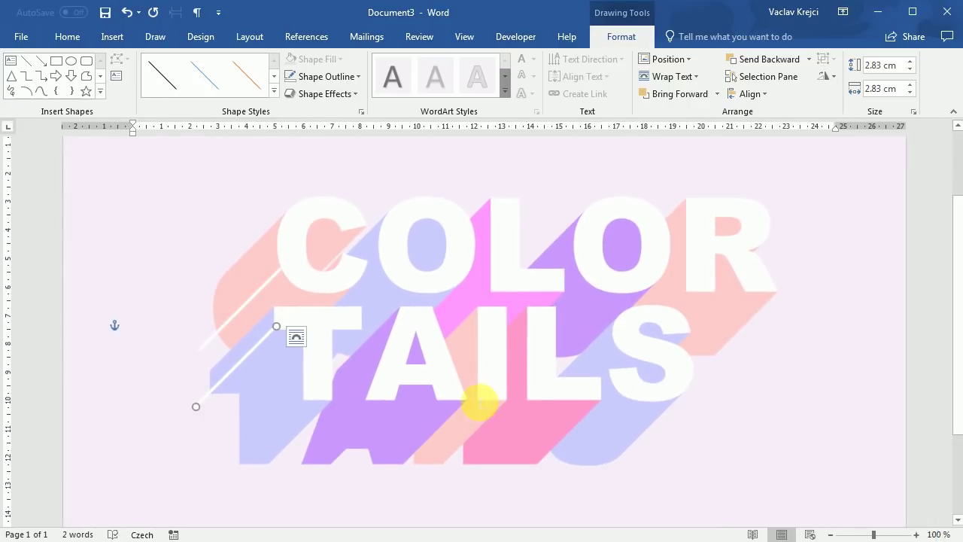
drag(262, 380, 454, 449)
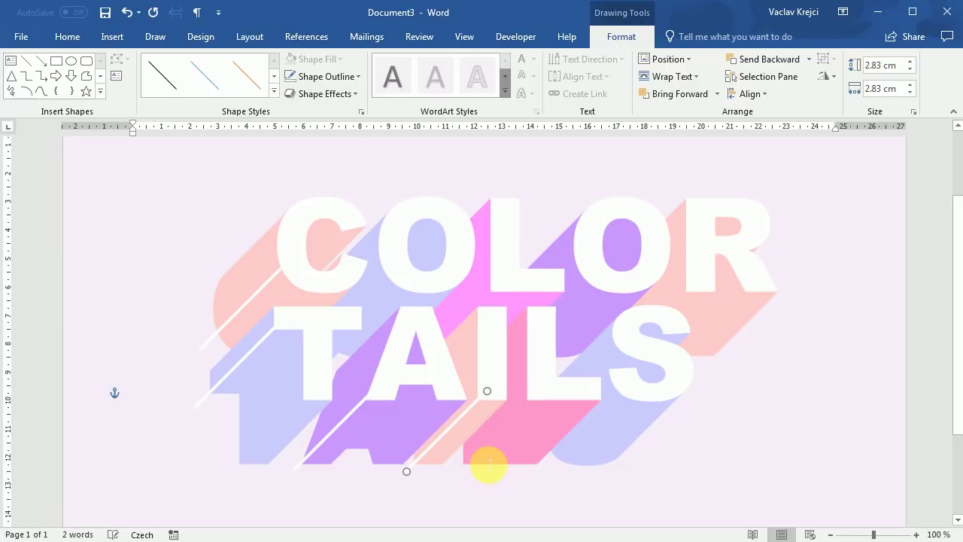
Place more short line copies along the tails of the L and R in COLOR and the S and T in TAILS.
key(ctrl+v)
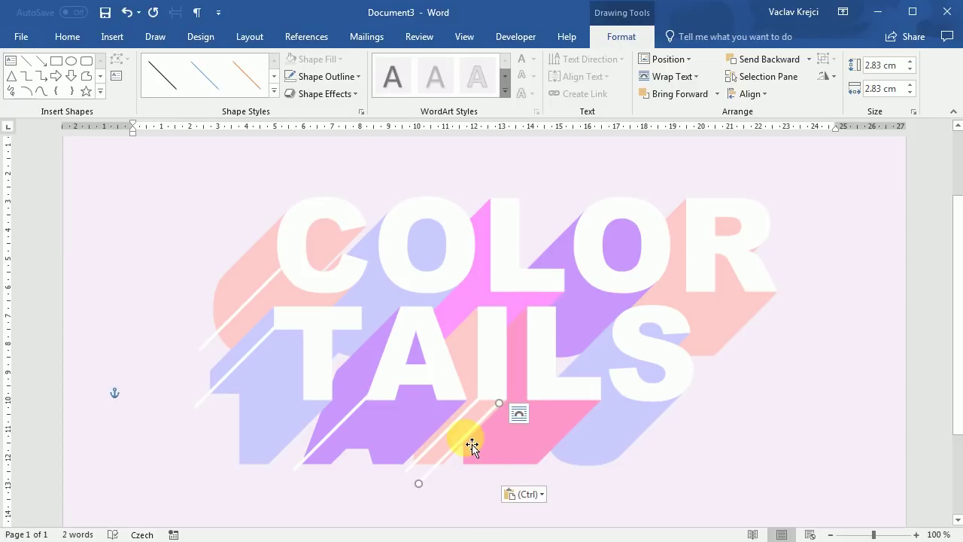
drag(586, 426, 677, 305)
drag(570, 291, 251, 459)
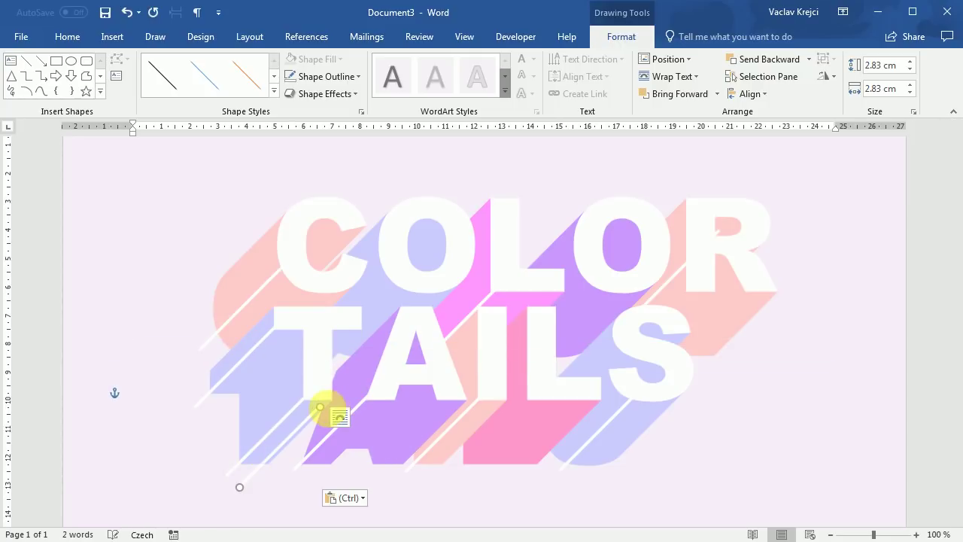
Lengthen the newest line copy to about 10.02 cm high and wide, and move it to the page's upper-left corner area.
drag(323, 408, 524, 201)
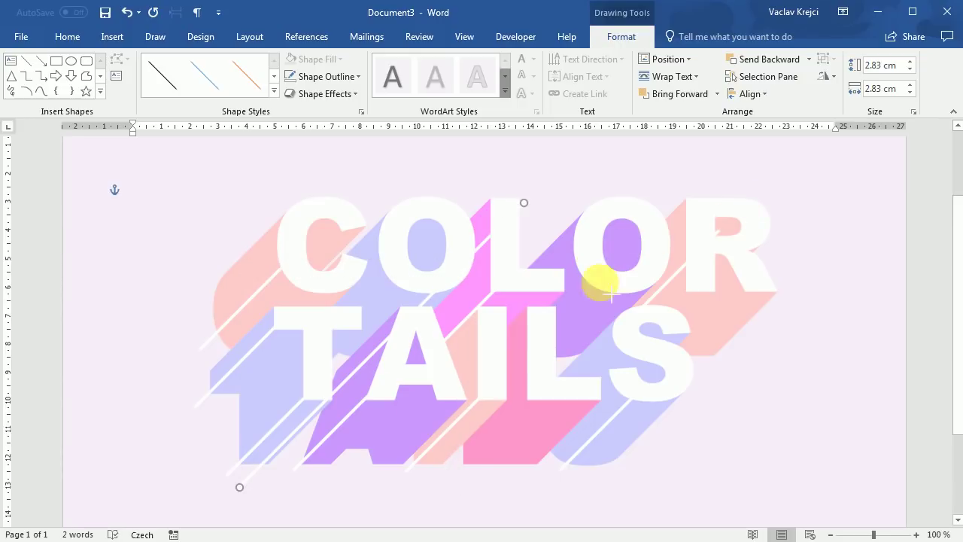
drag(301, 370, 95, 299)
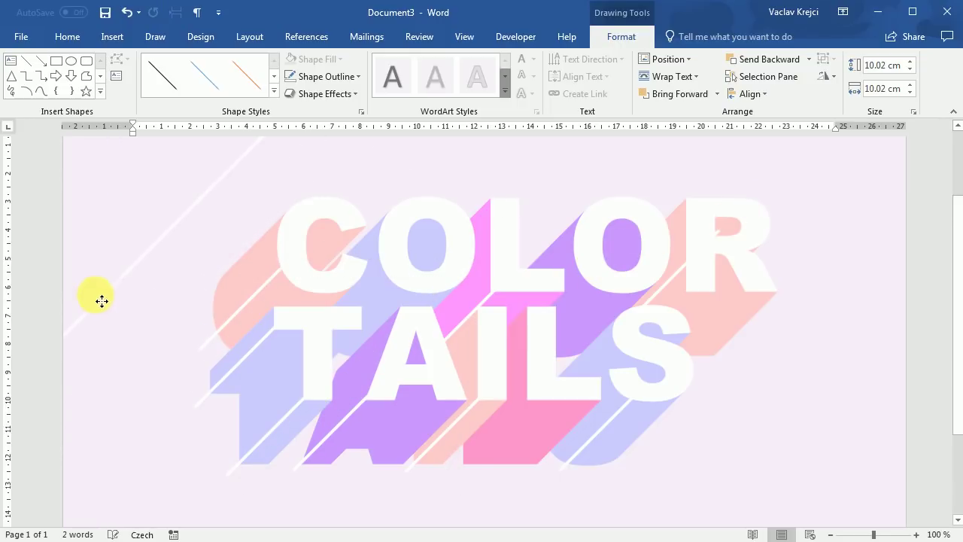
Place copies of the long line at the page's lower-right corner area and below the tails of TAILS.
key(ctrl+v)
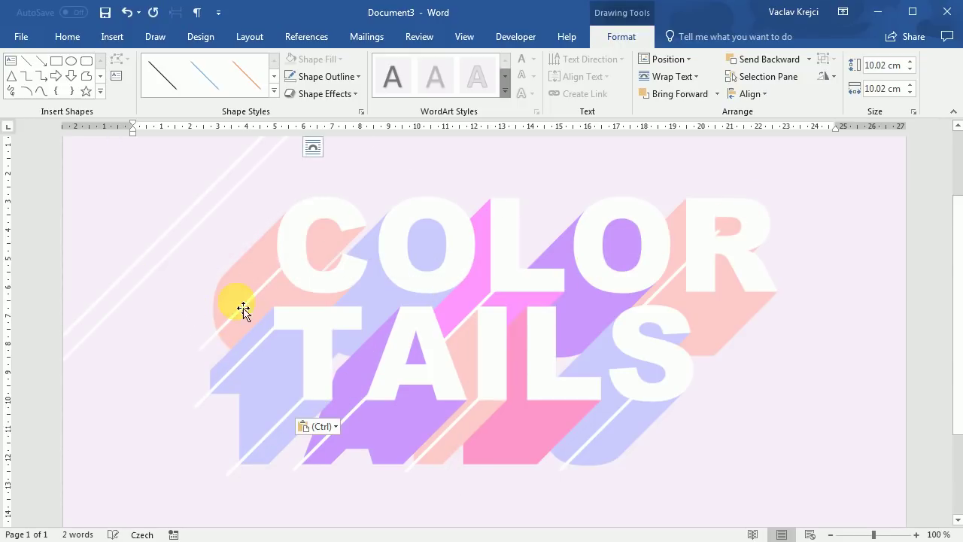
drag(243, 308, 791, 475)
scroll(786, 477, down, 3)
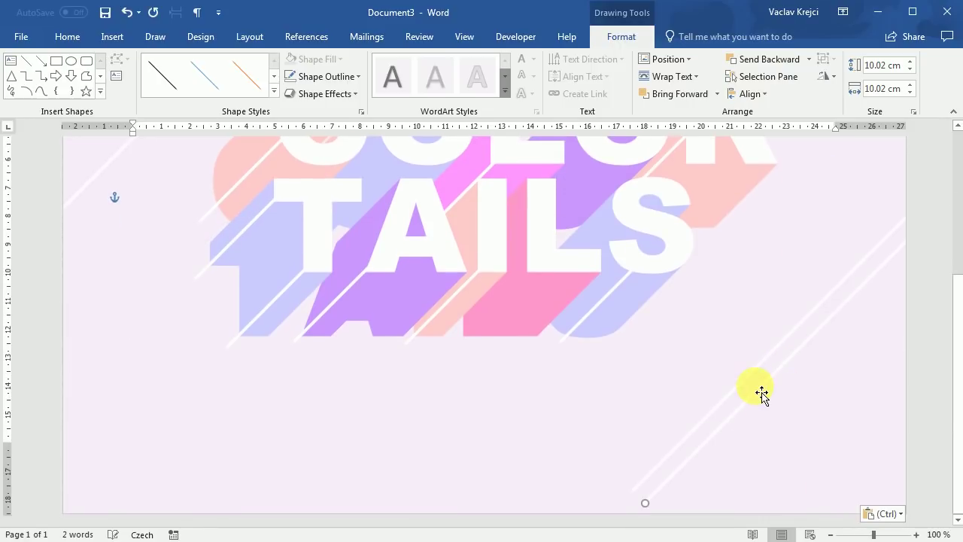
drag(761, 392, 278, 442)
Place another long line copy rising above the L of COLOR, and nudge the short line on the R's tail into position.
key(ctrl+v)
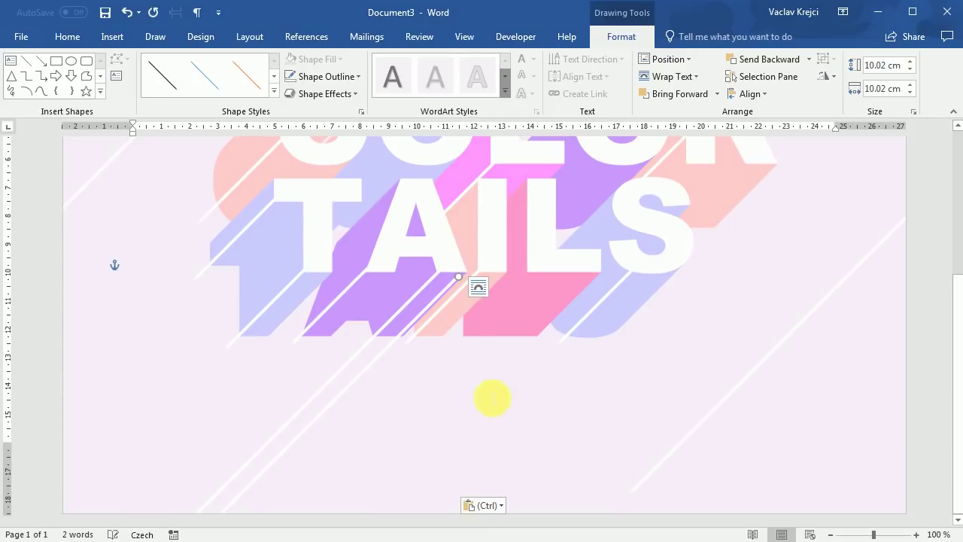
drag(354, 388, 694, 256)
scroll(679, 338, up, 4)
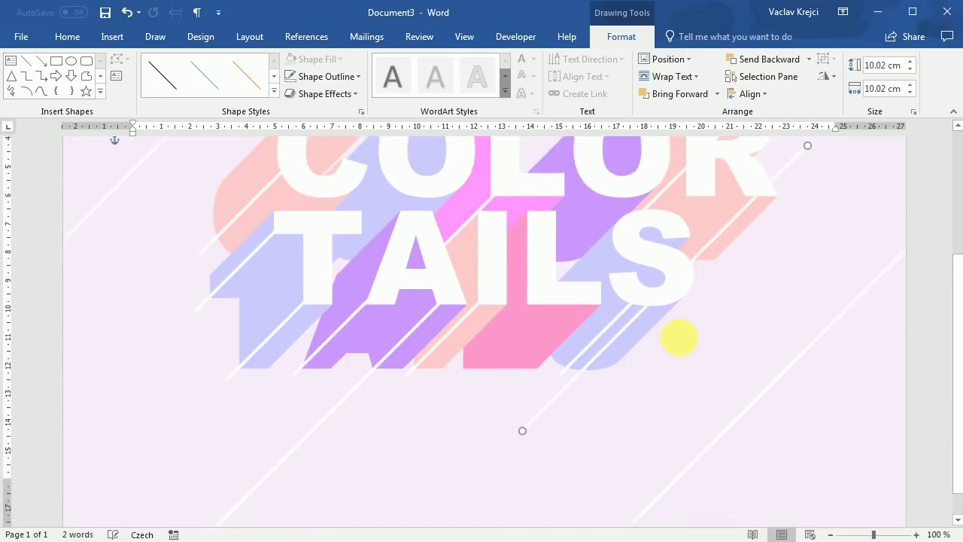
scroll(675, 367, up, 1)
drag(710, 460, 735, 262)
drag(591, 413, 512, 332)
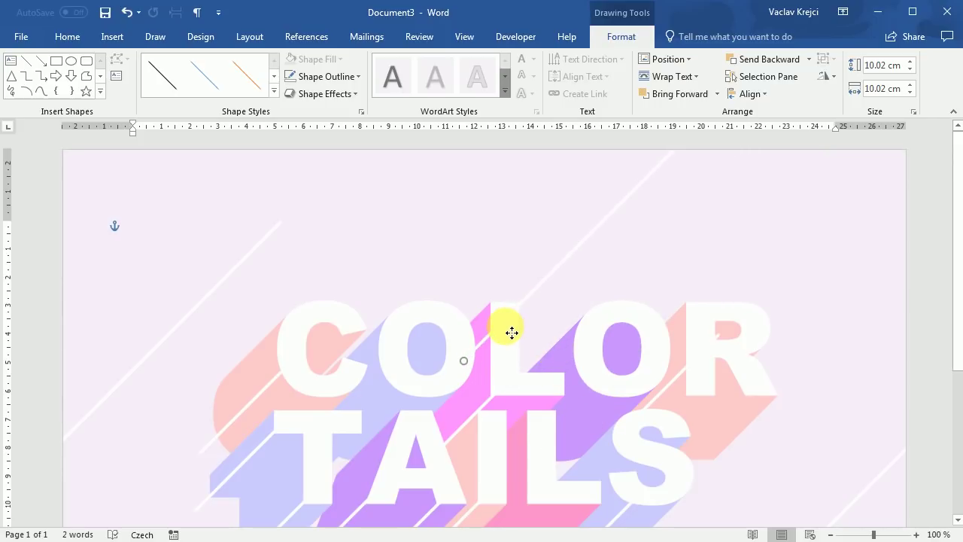
drag(677, 391, 675, 399)
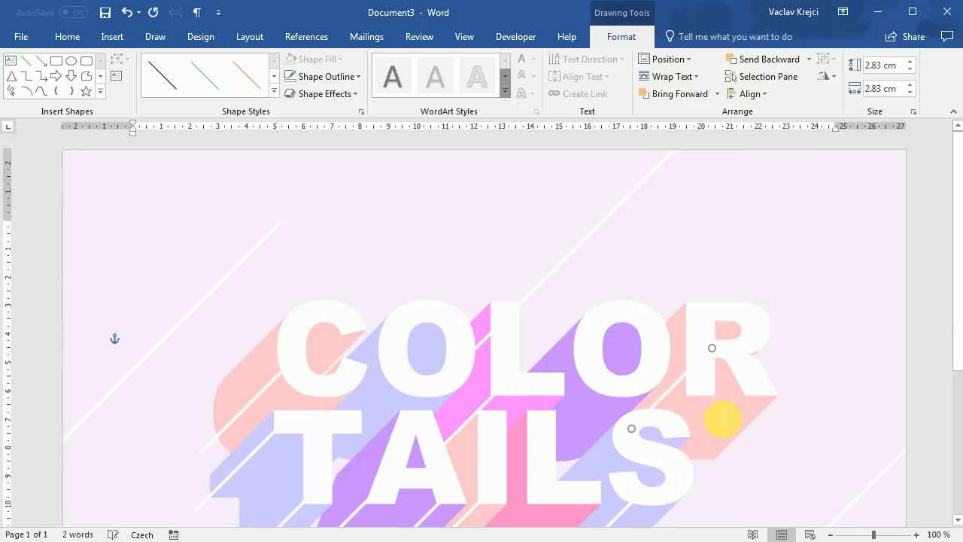
click(814, 398)
Shorten the lines on the tails of the A and T in TAILS so their lower ends stay inside the tails.
scroll(817, 391, down, 3)
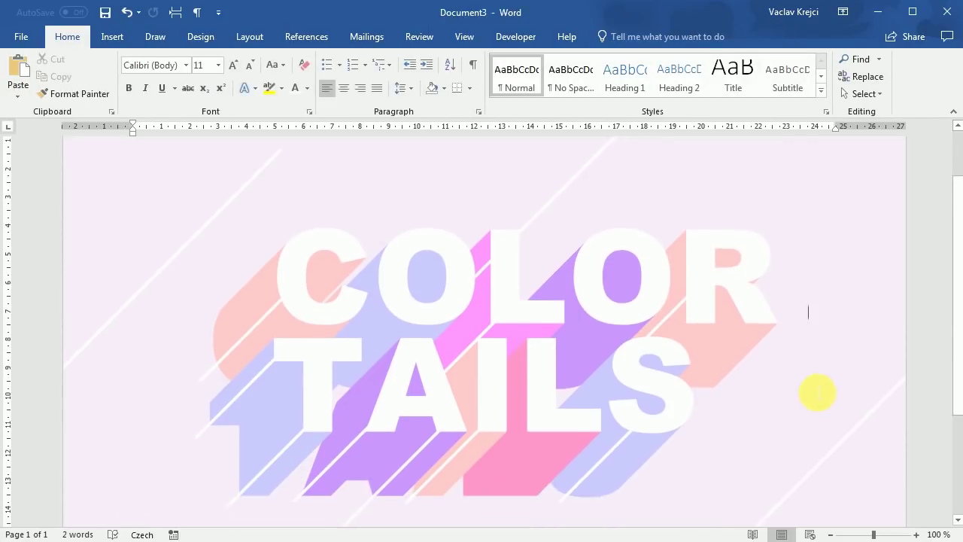
click(323, 448)
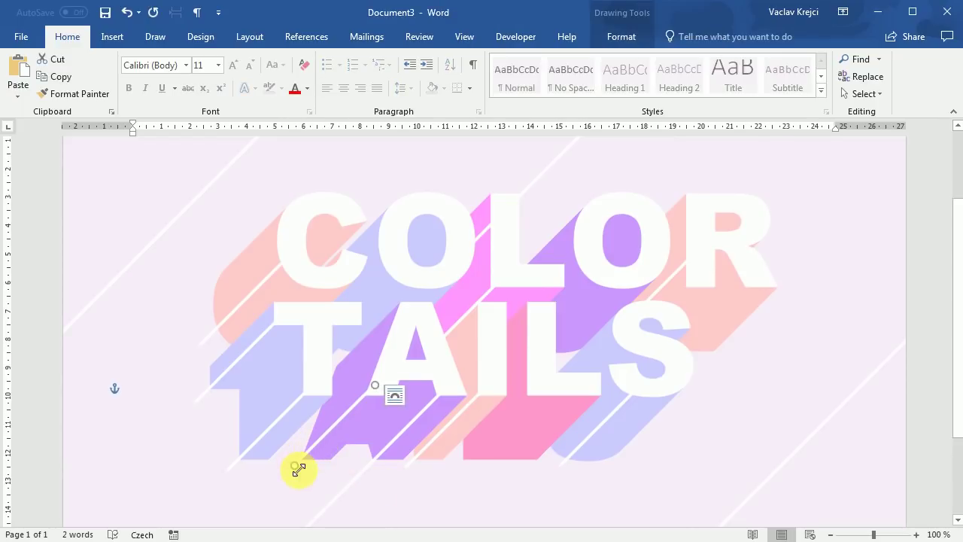
drag(307, 468, 332, 435)
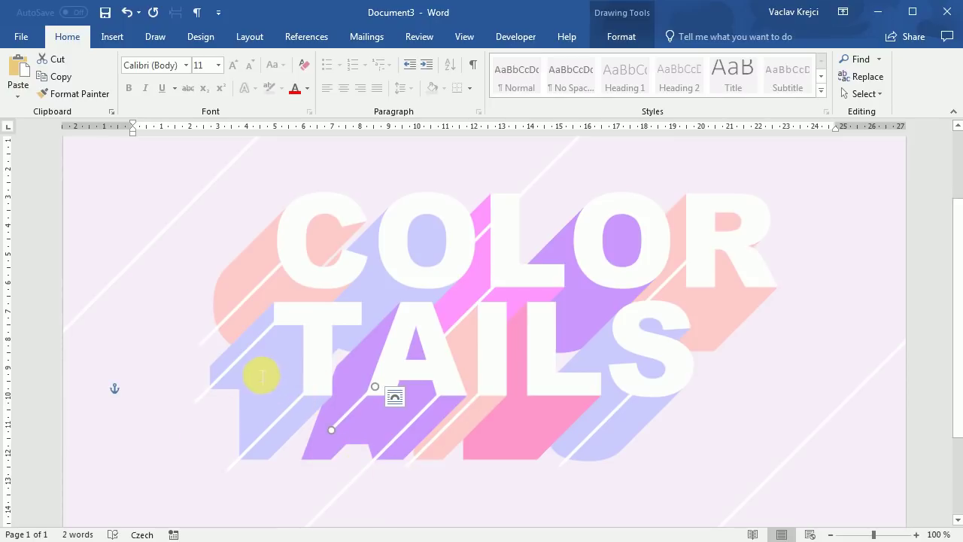
click(244, 362)
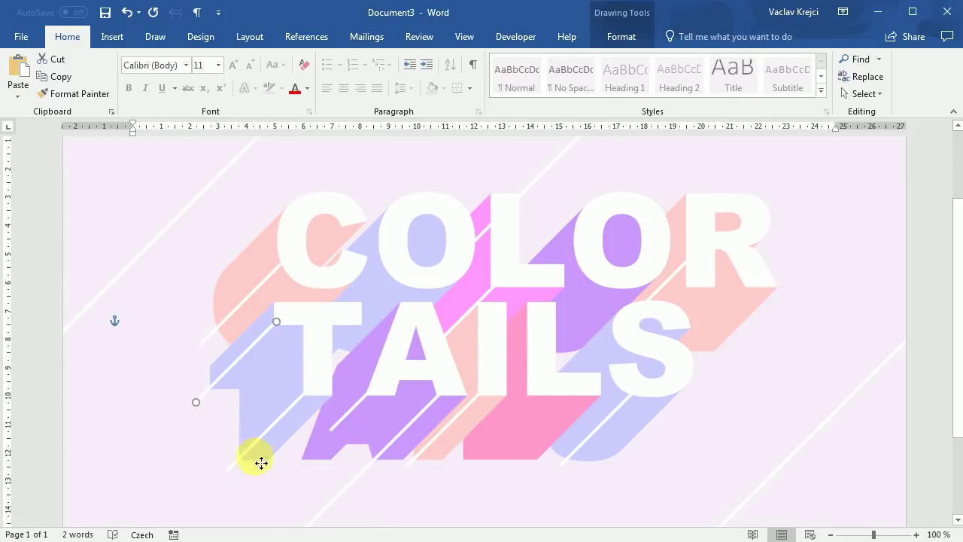
click(230, 473)
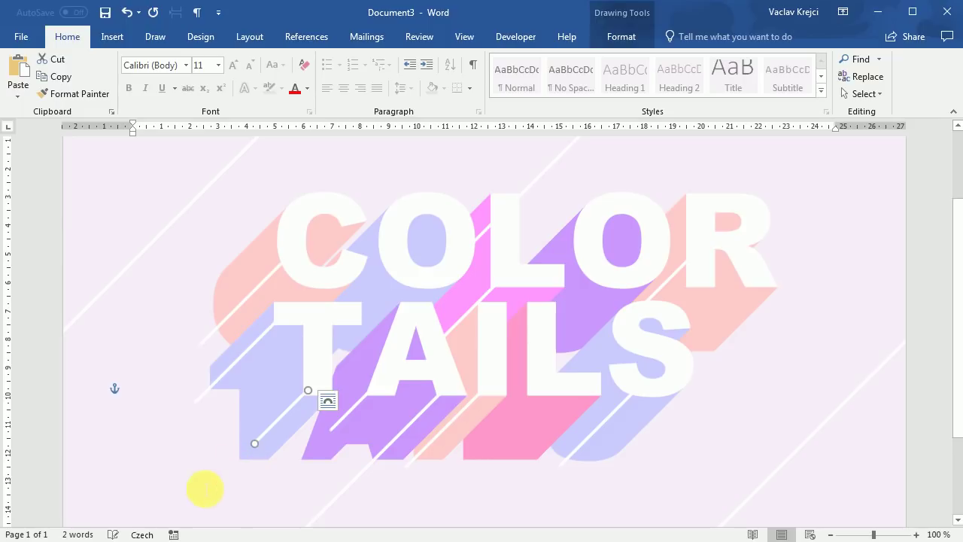
Duplicate the white line on the T's upper tail in TAILS and place the copy across the T's lower-left tail edge.
click(204, 489)
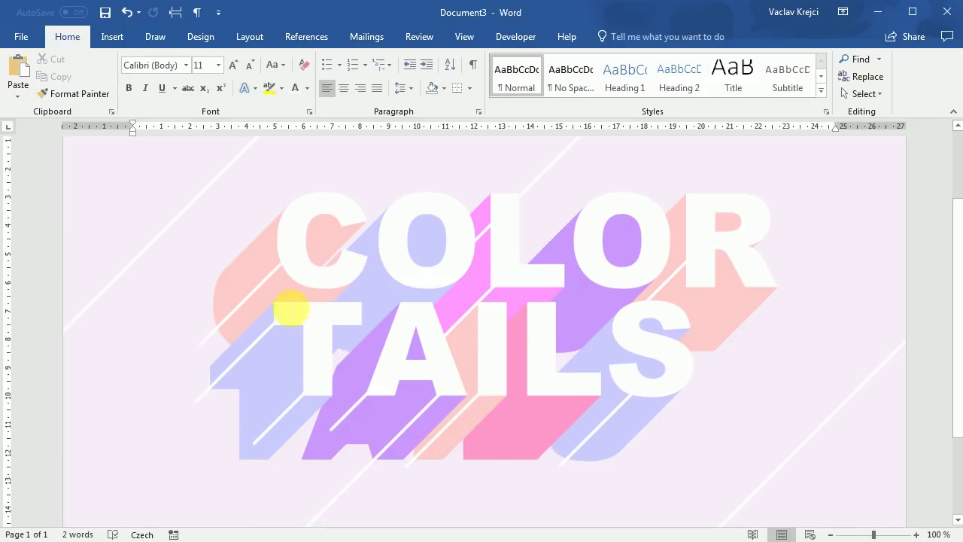
click(264, 297)
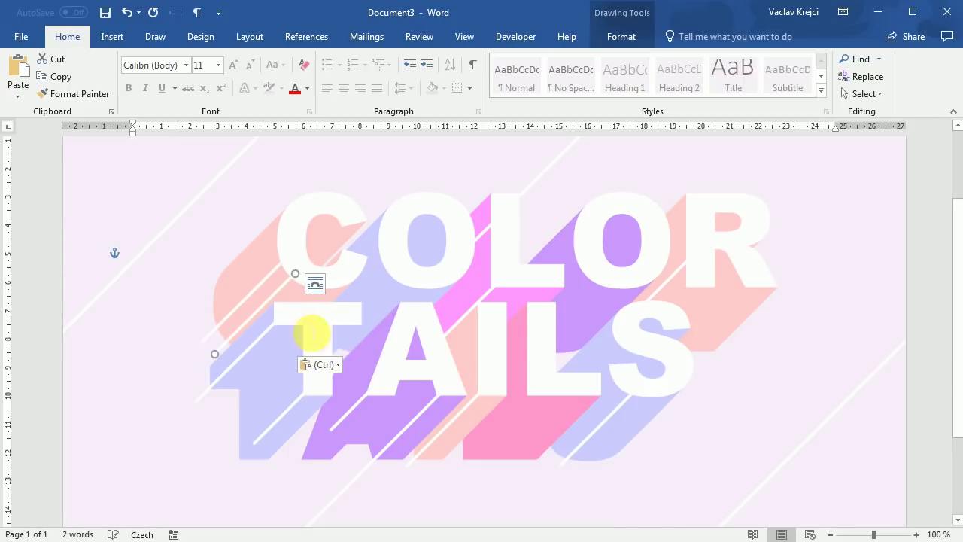
mouse_move(288, 298)
mouse_down()
mouse_move(271, 412)
mouse_move(264, 381)
mouse_move(253, 384)
mouse_up()
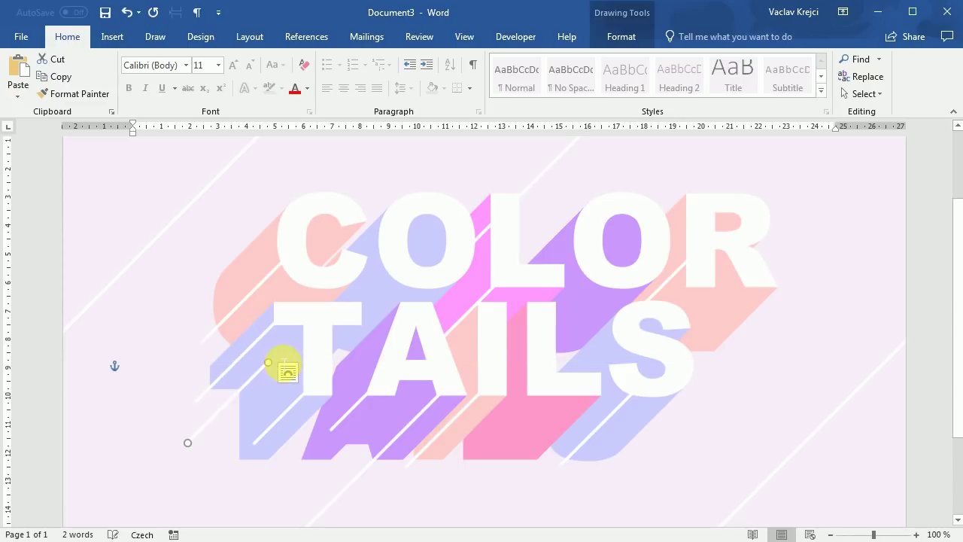
Give the new line beside the T's tail a light periwinkle outline colour and a dashed line style.
click(600, 43)
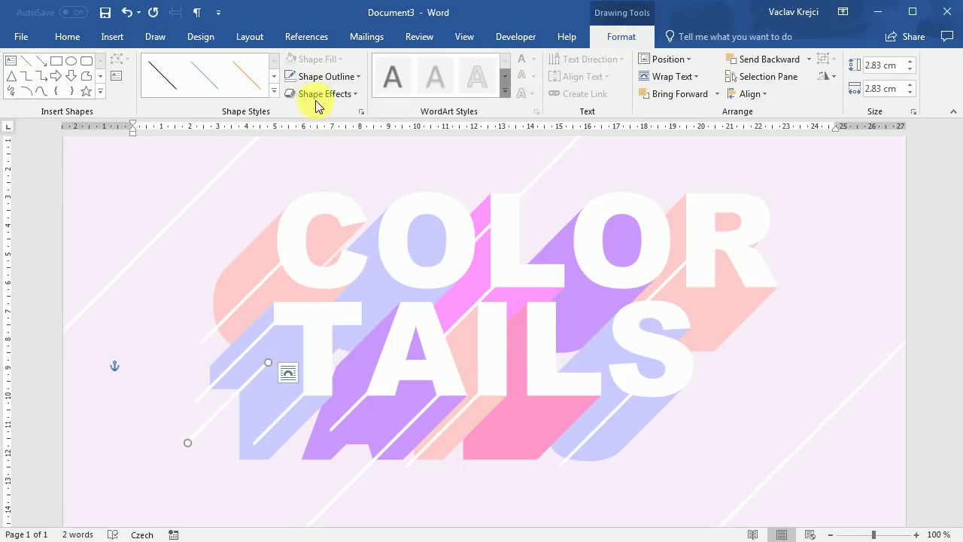
click(320, 76)
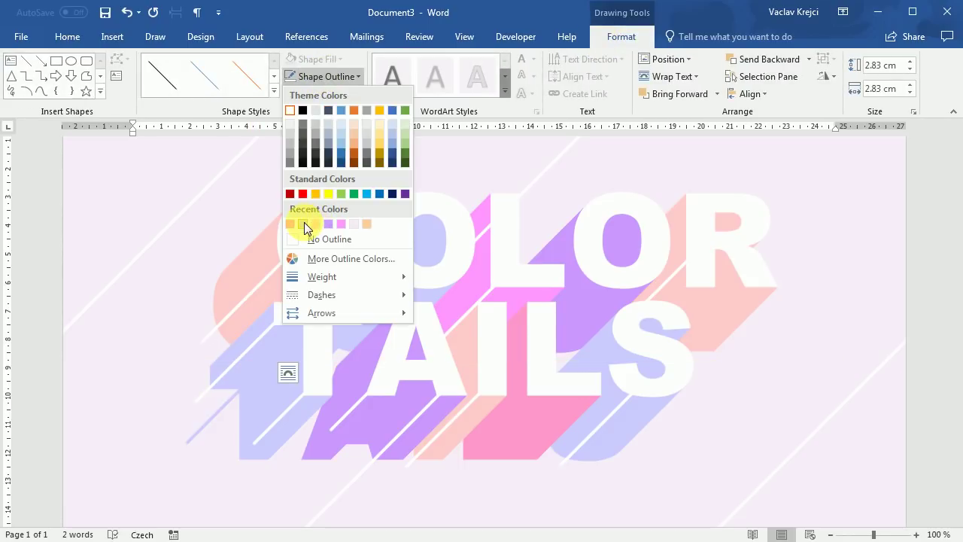
click(302, 224)
click(323, 76)
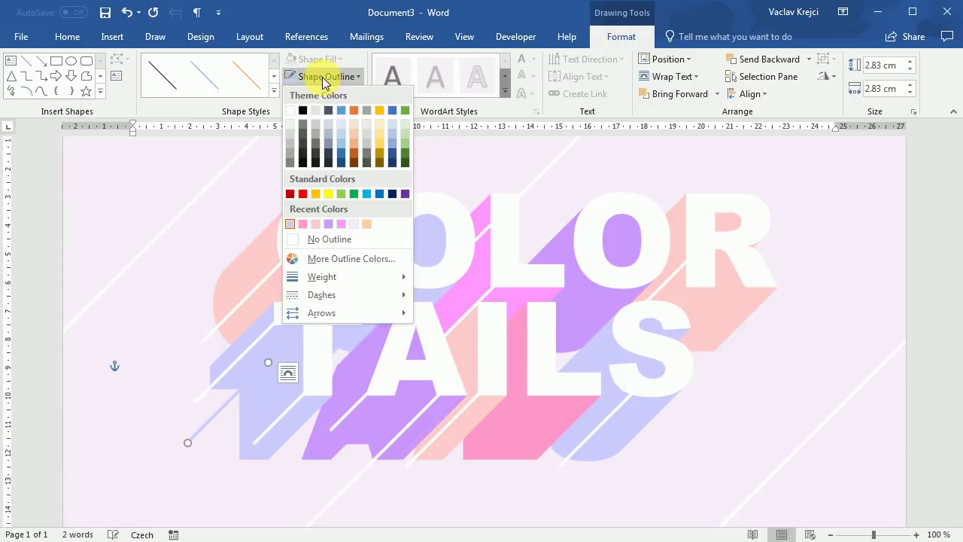
mouse_move(351, 296)
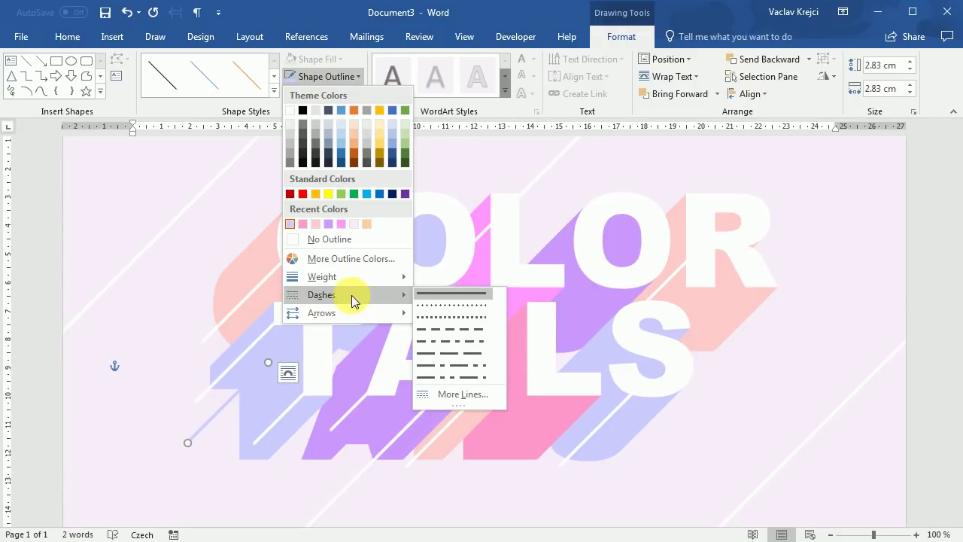
click(451, 328)
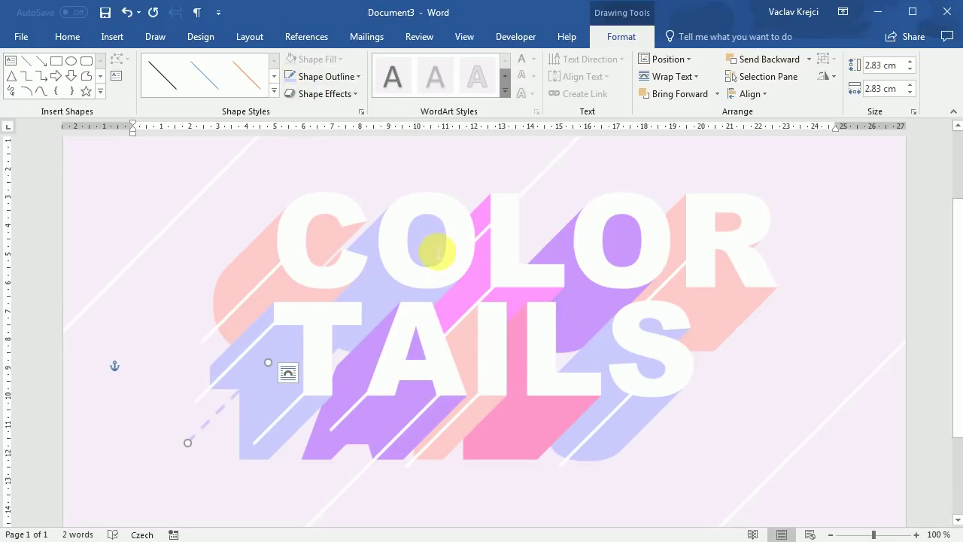
Place a copy of the dashed line below the A's tail in TAILS and colour it the same purple as that tail.
key(ctrl+v)
drag(234, 435, 322, 497)
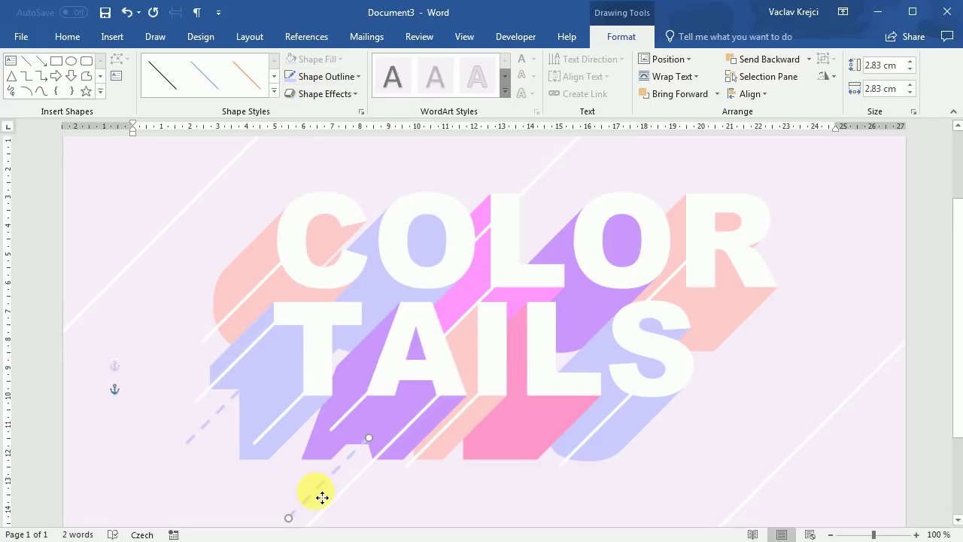
click(323, 76)
click(327, 224)
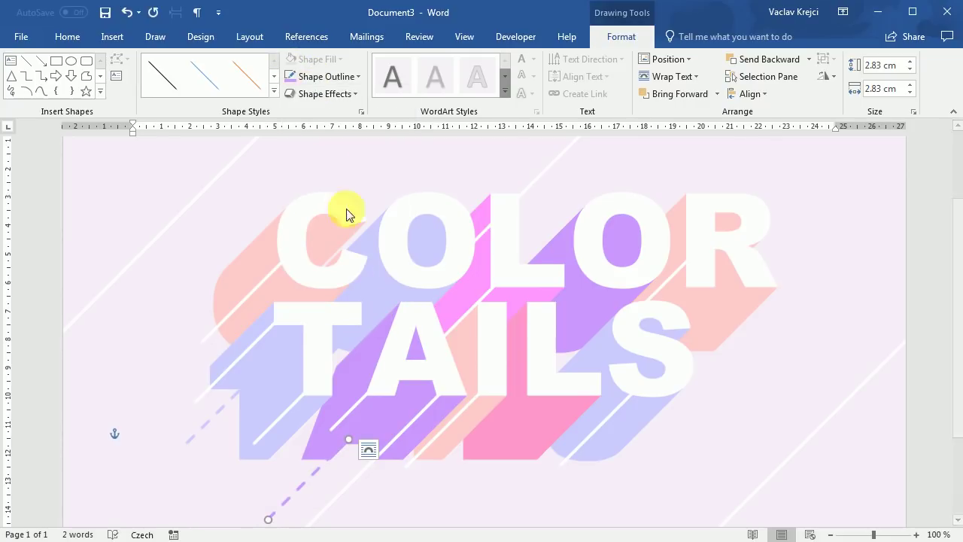
Place another dashed line copy below the L's tail in TAILS and colour it the tail's pink.
key(ctrl+v)
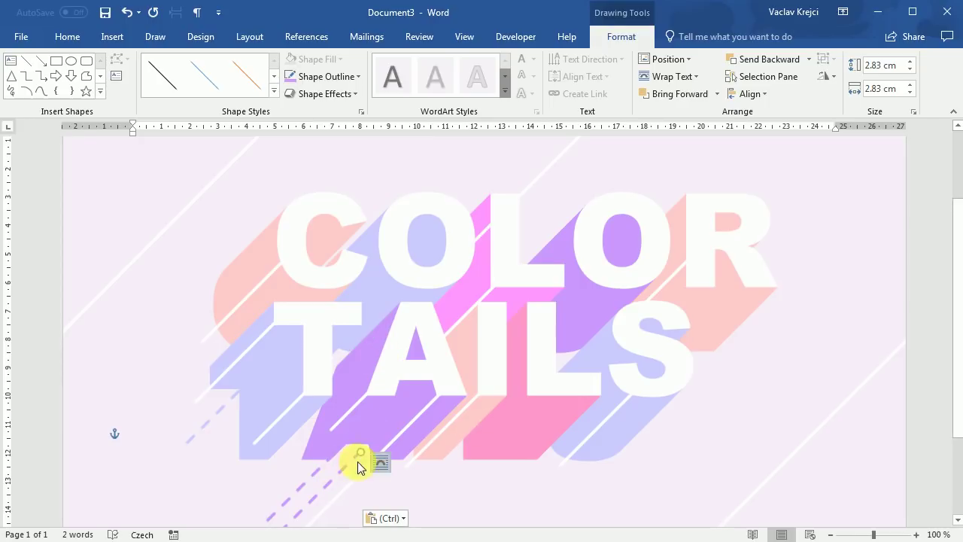
drag(346, 474, 498, 435)
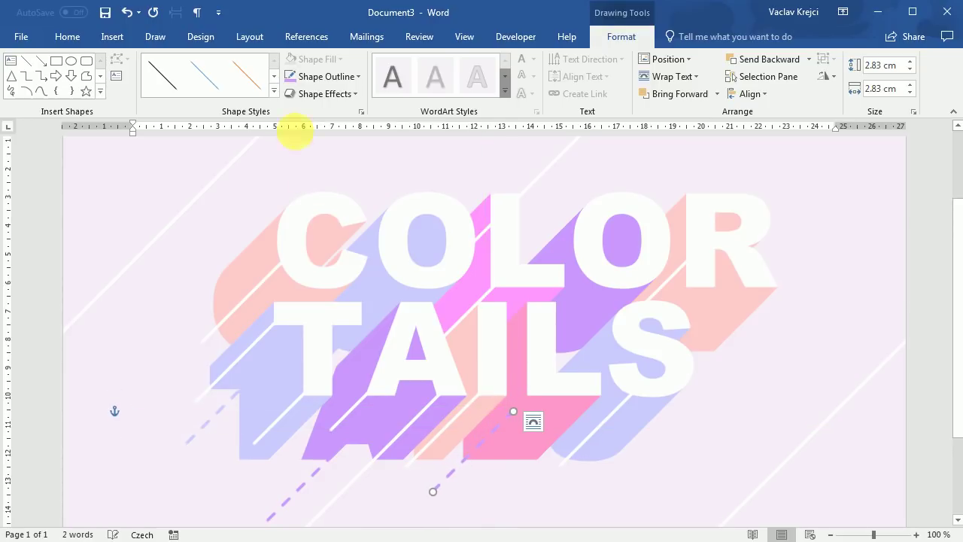
click(312, 79)
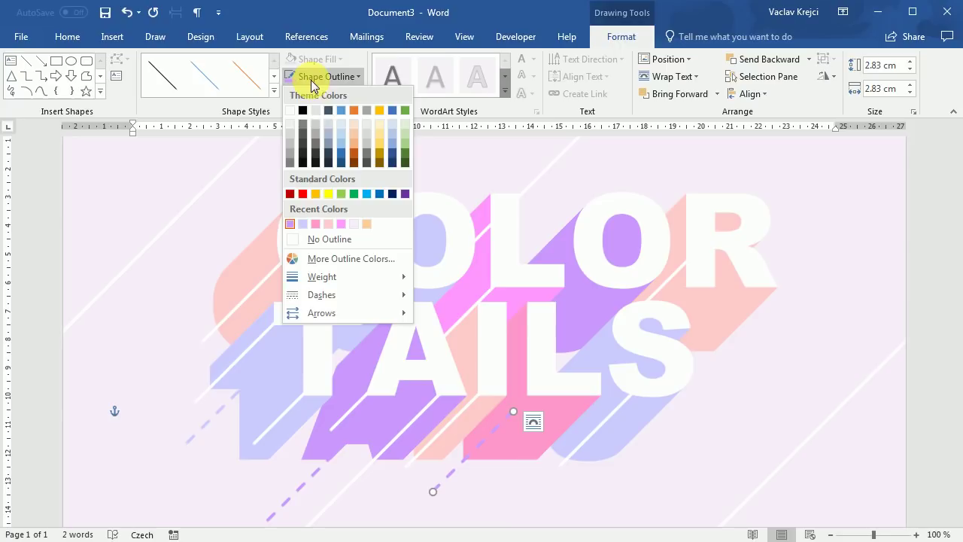
click(315, 224)
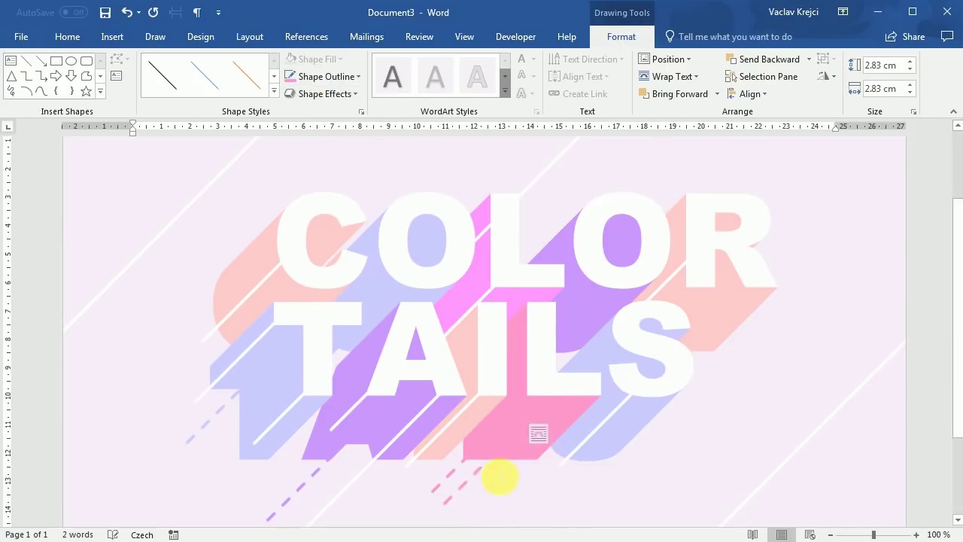
Place a copy of the pink dashed line below the S's tail in TAILS and colour it light periwinkle.
key(ctrl+c)
key(ctrl+v)
drag(490, 477, 620, 457)
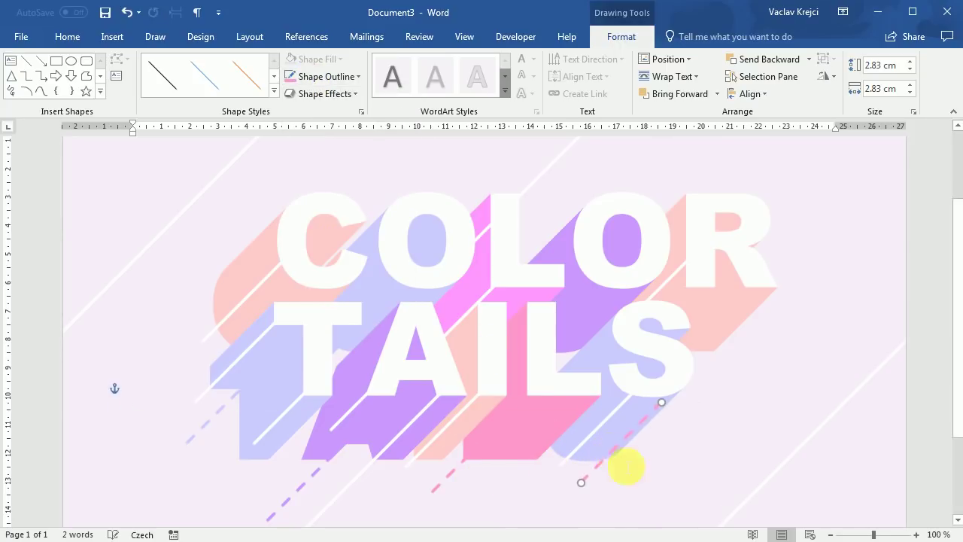
click(314, 77)
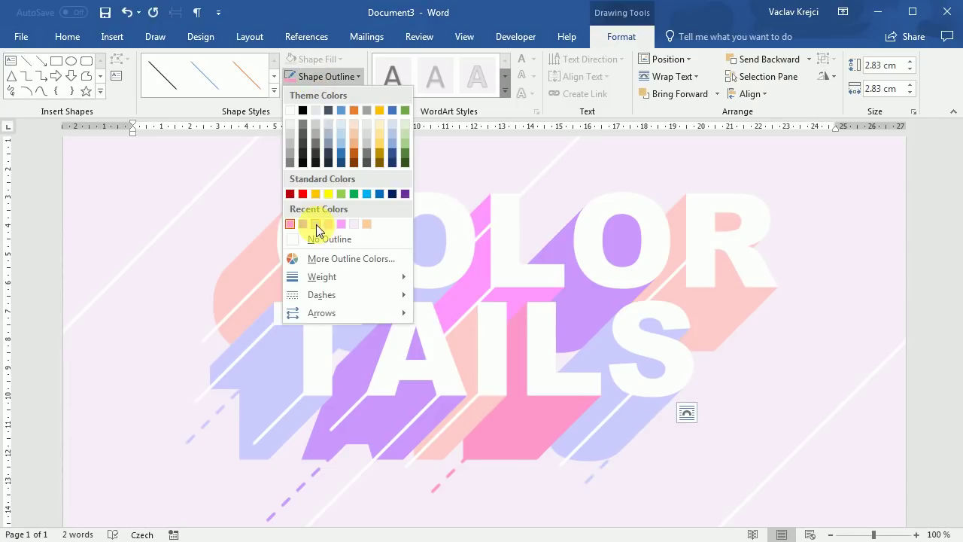
click(316, 224)
click(786, 369)
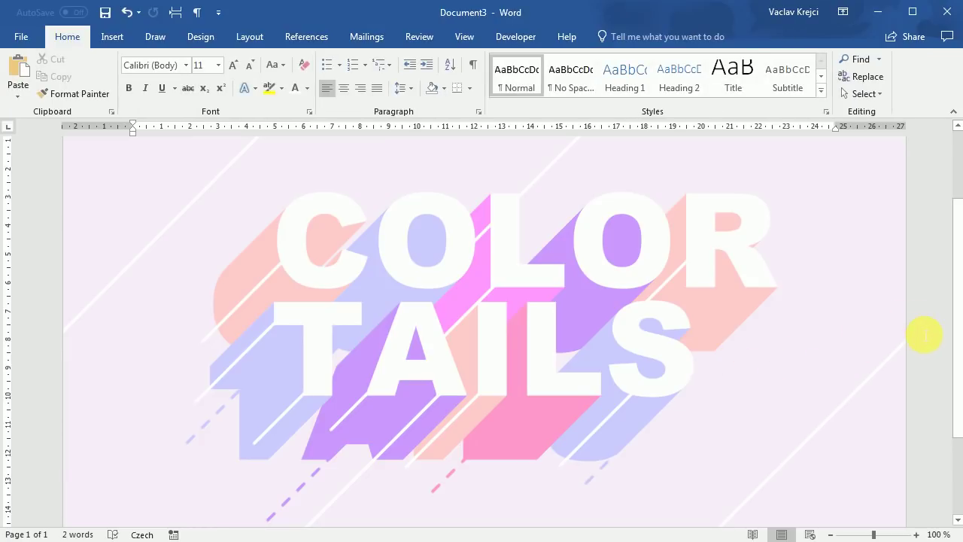
Collapse the ribbon and look over the finished Color Tails artwork on the page.
double_click(75, 43)
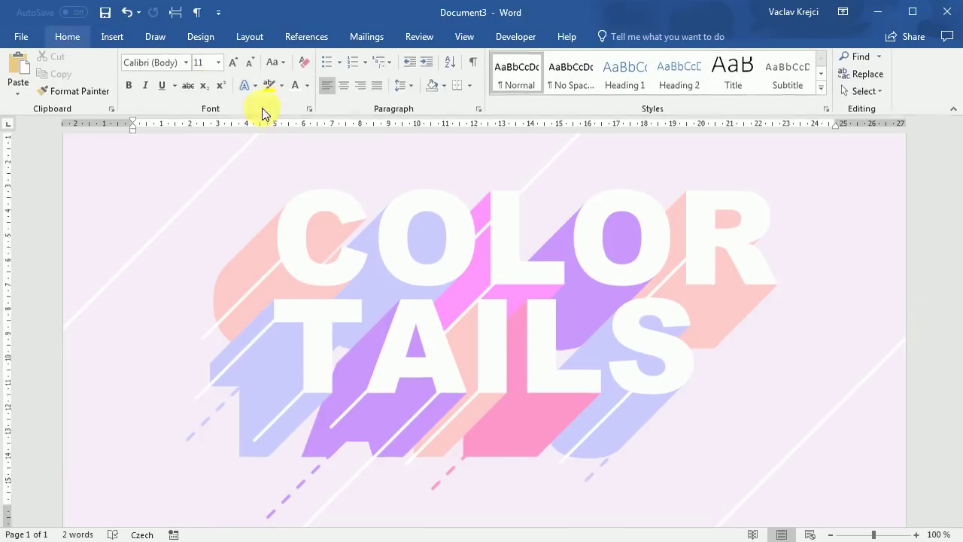
scroll(952, 251, up, 1)
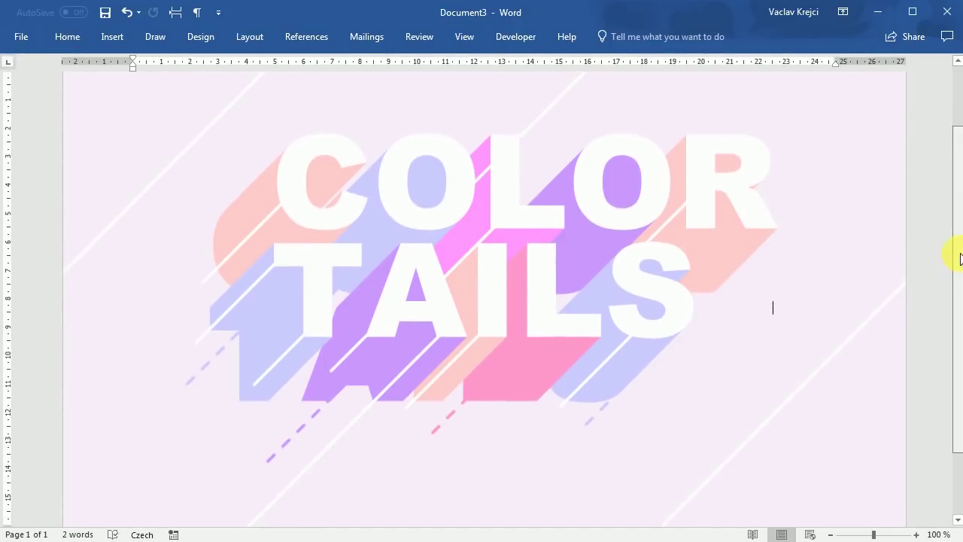
scroll(952, 256, down, 1)
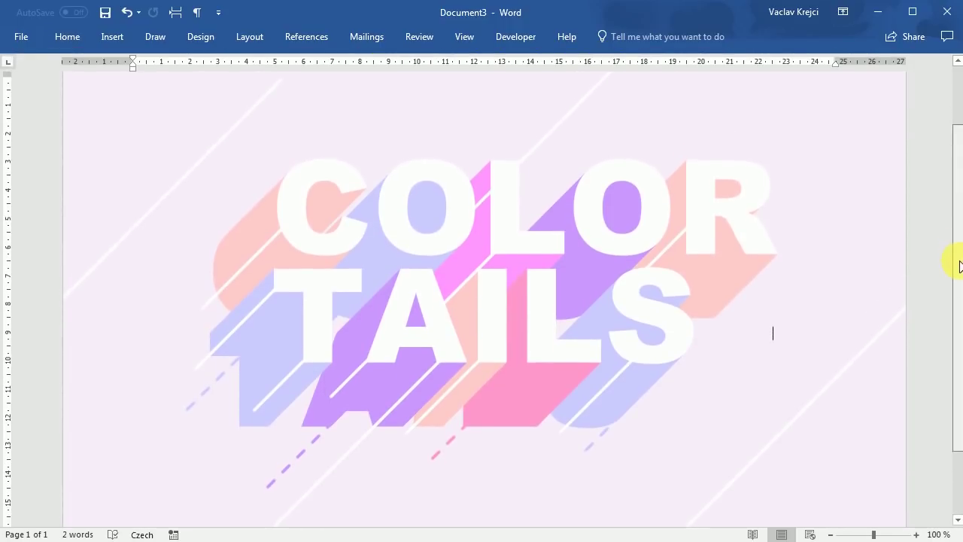